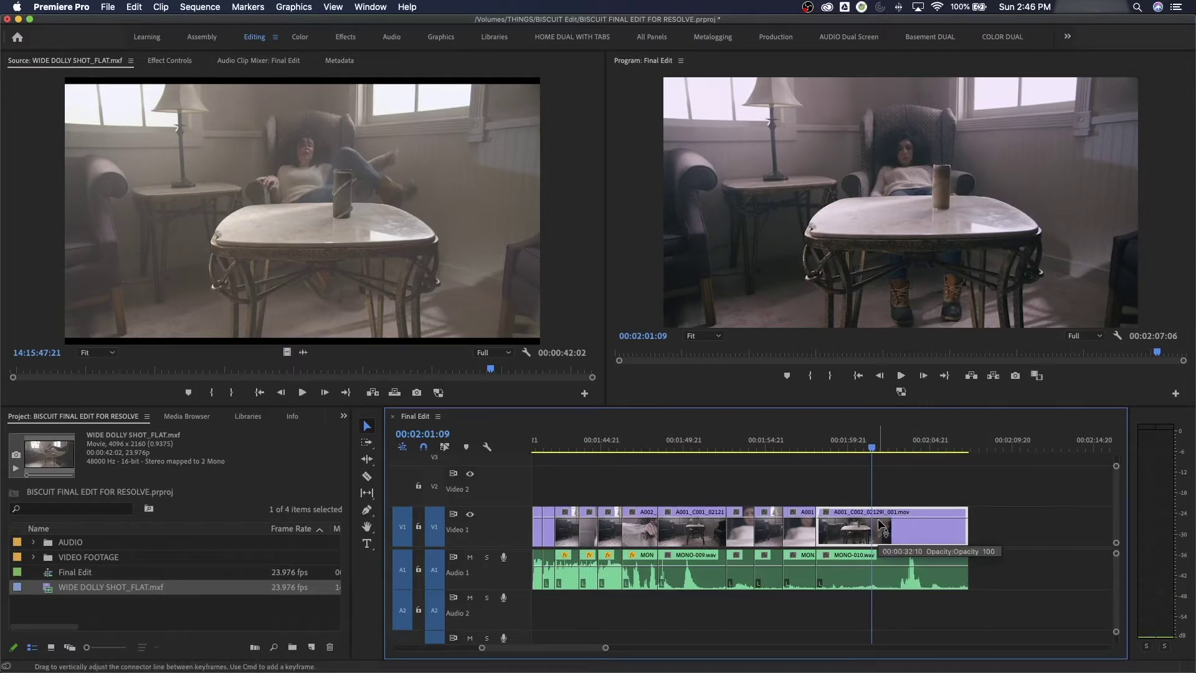
Step: Load A001_C002_02129I_001.mov in the Source monitor and park at its in point 14:15:41:19
{"action": "double_click", "coordinate": [853, 531]}
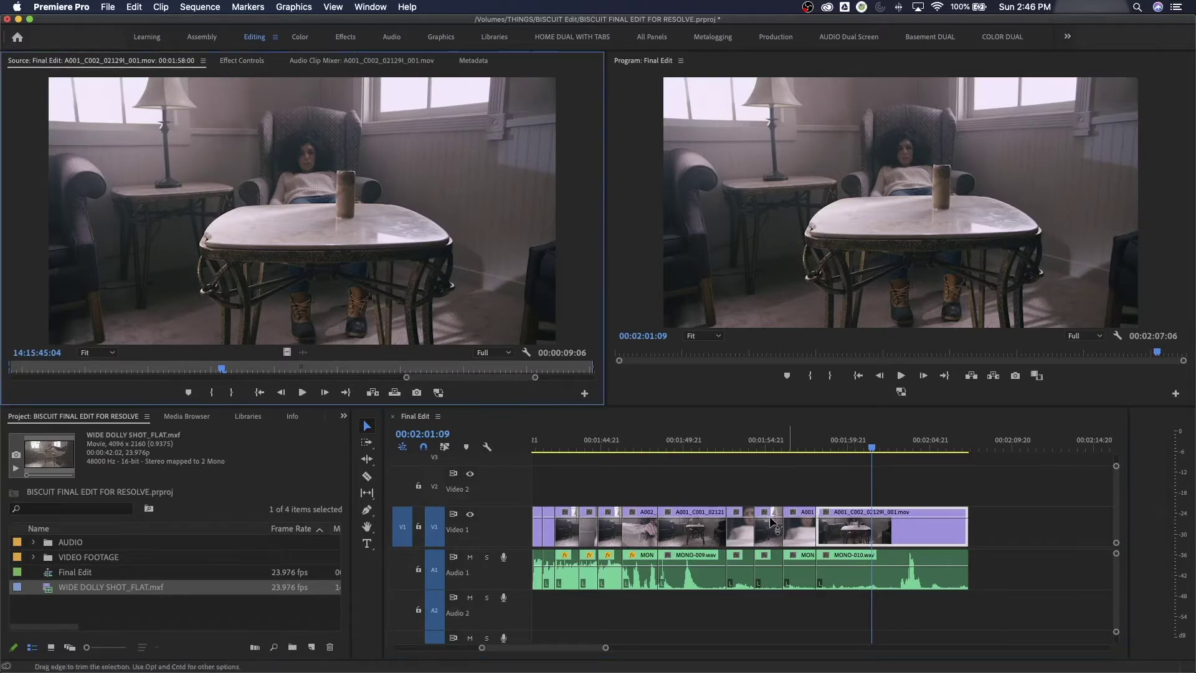
{"action": "left_click_drag", "start_coordinate": [407, 378], "coordinate": [348, 381]}
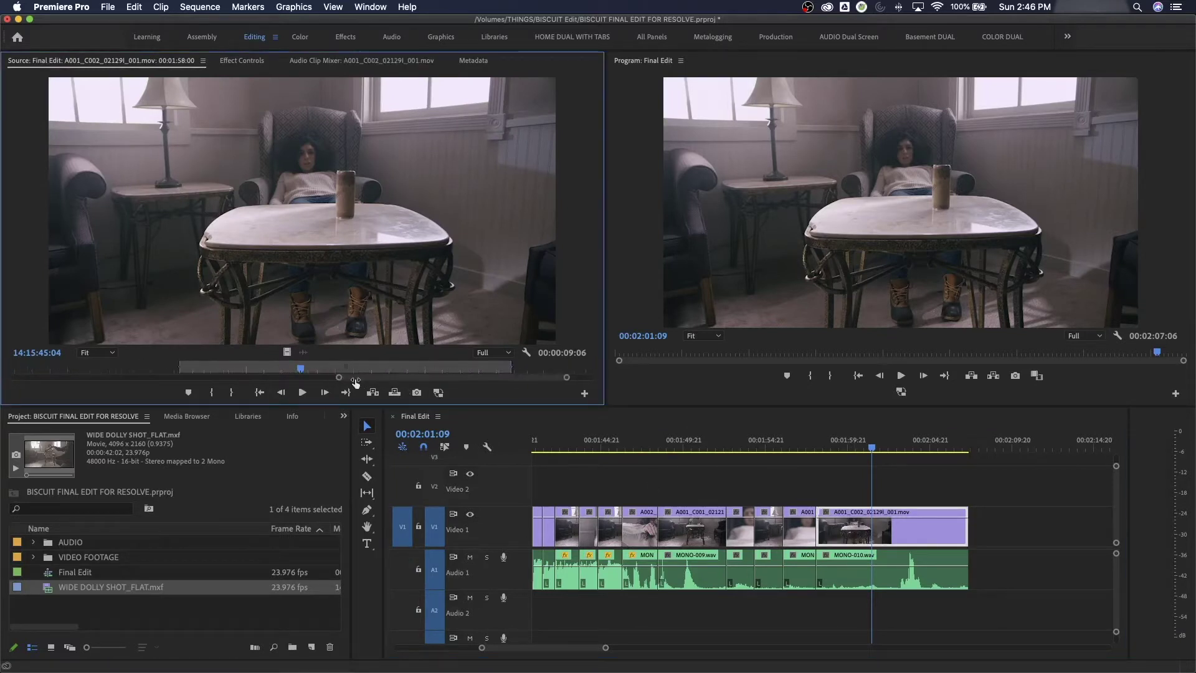
{"action": "key", "text": "shift+i"}
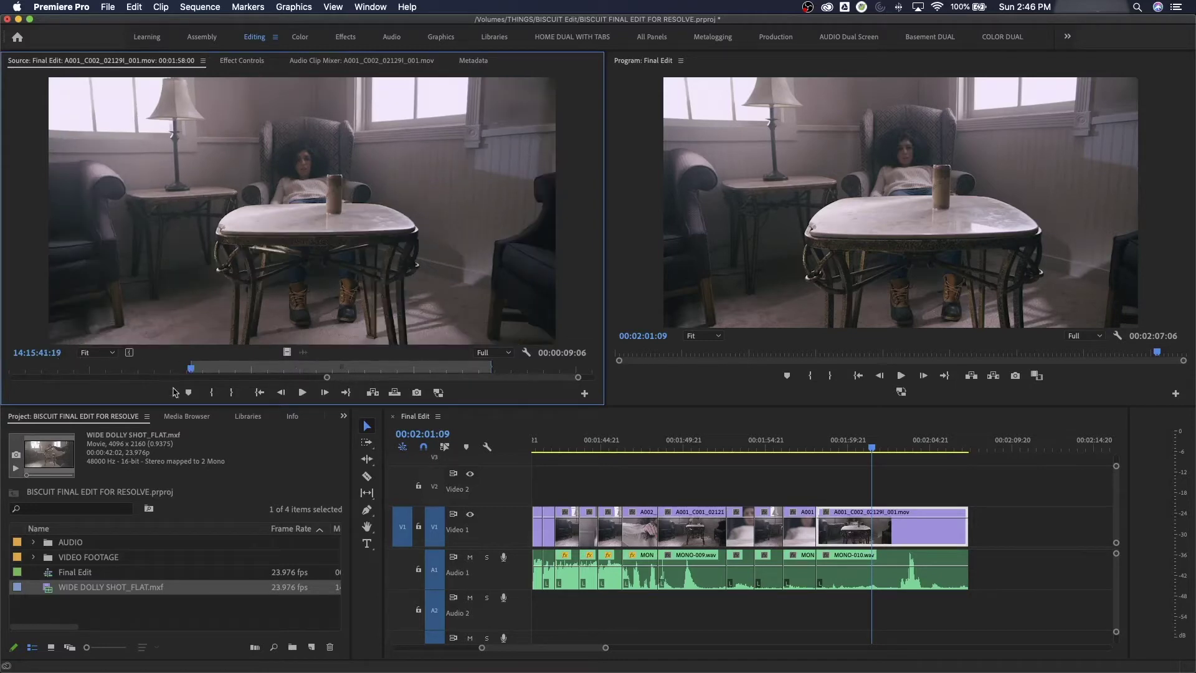
Step: Launch Excel through Spotlight search, then return to Premiere Pro
{"action": "key", "text": "super+space"}
{"action": "type", "text": "excel"}
{"action": "key", "text": "Return"}
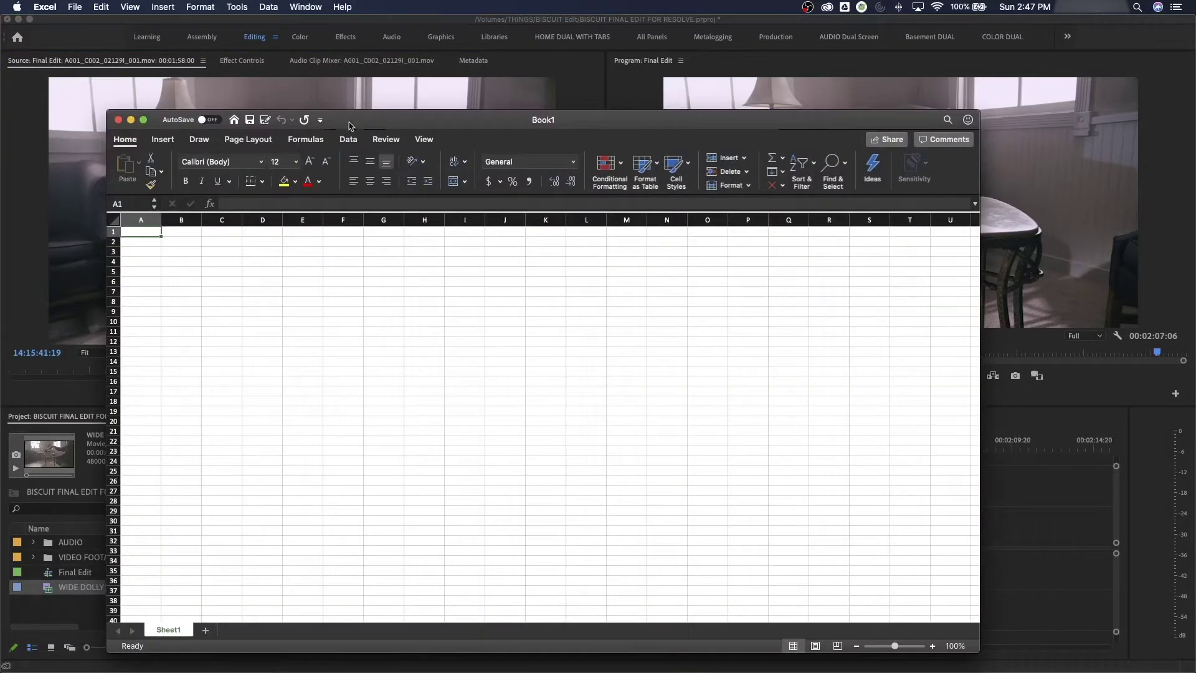
{"action": "key", "text": "super+Tab"}
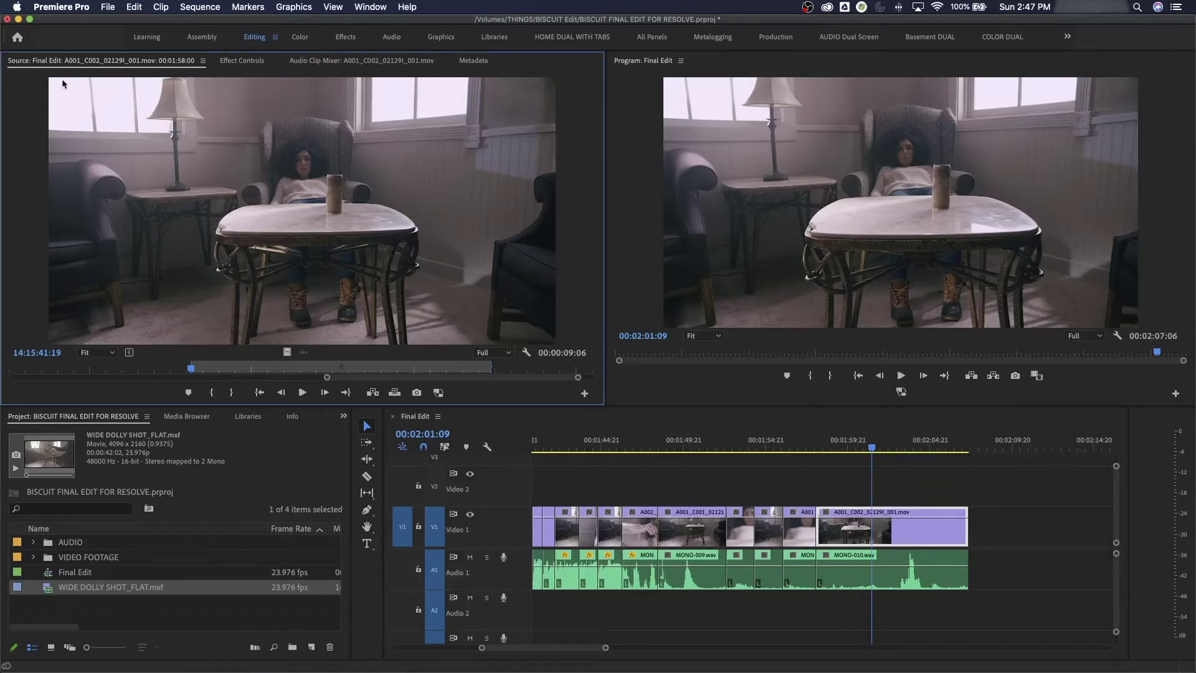
Step: Reveal the timeline clip A001_C002_02129I_001.mov in the Project panel
{"action": "right_click", "coordinate": [866, 525]}
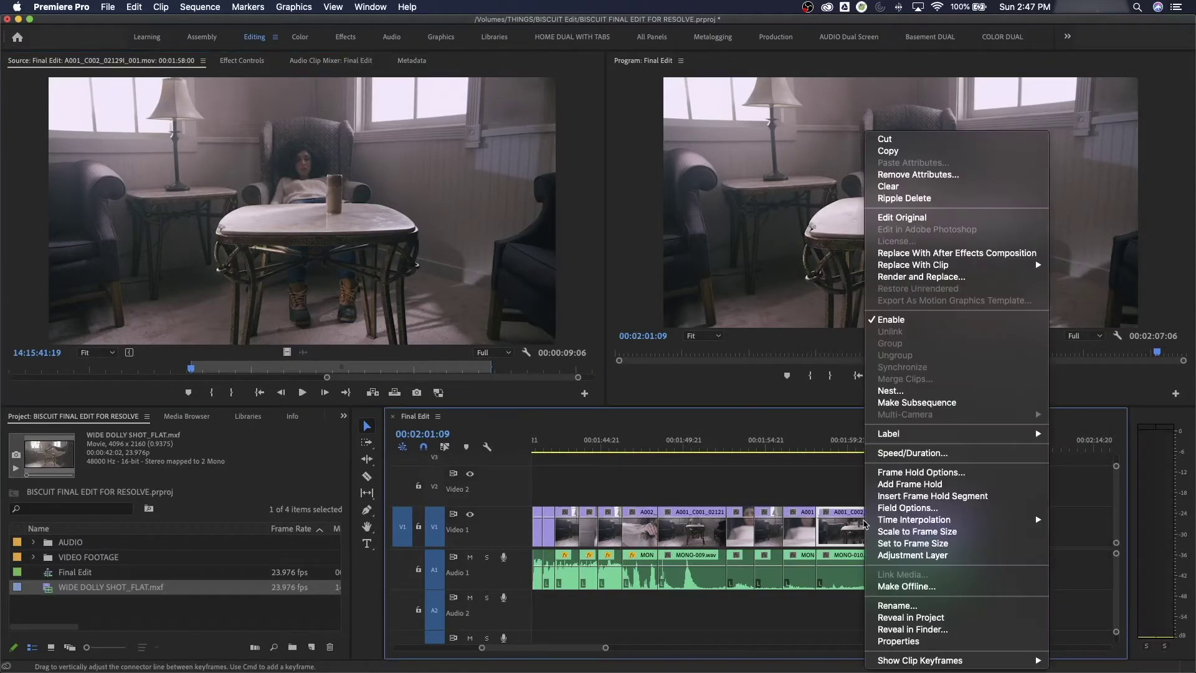
{"action": "left_click", "coordinate": [845, 525]}
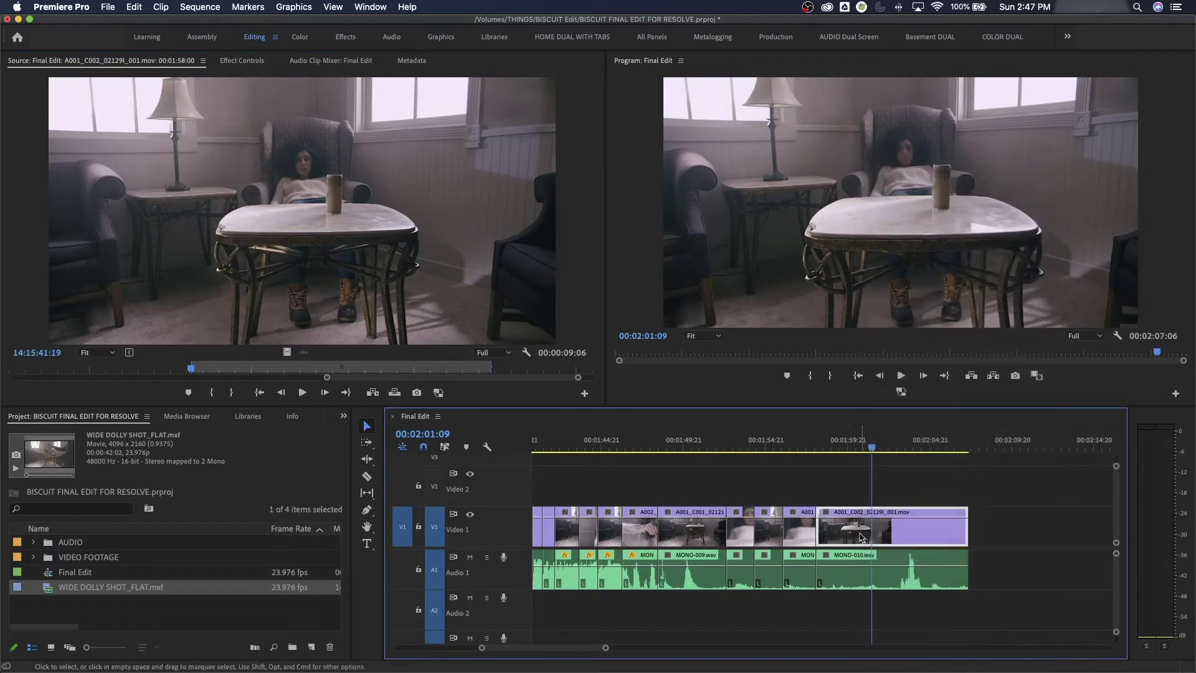
{"action": "right_click", "coordinate": [872, 536]}
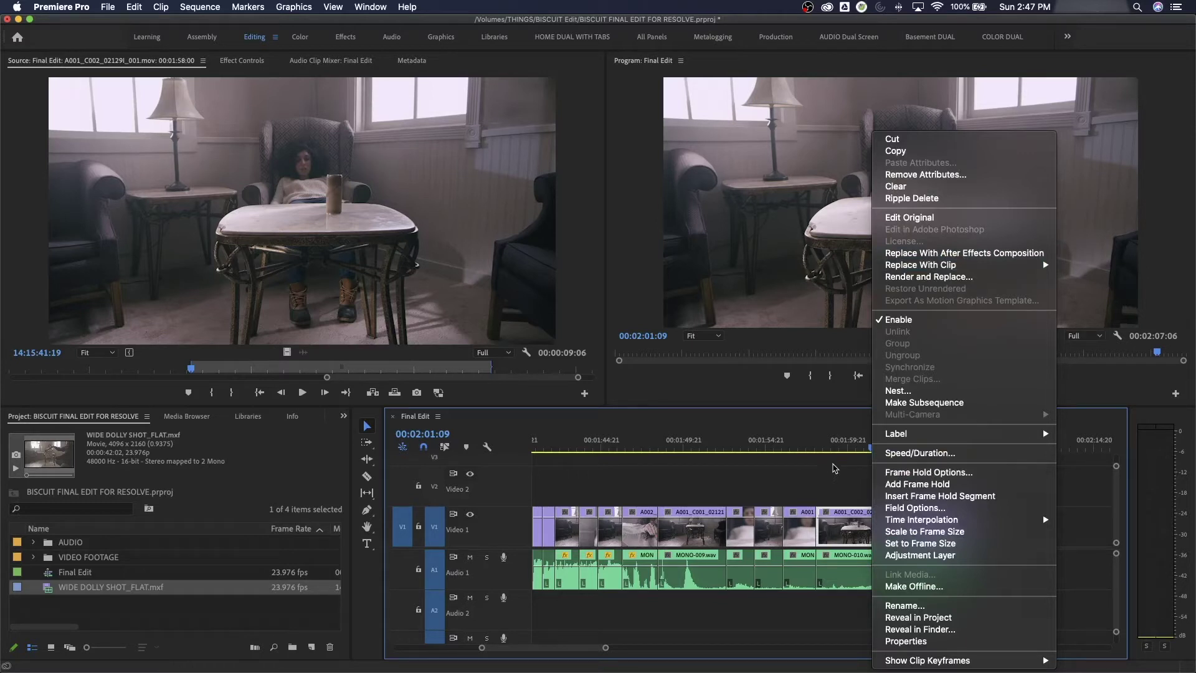
{"action": "left_click", "coordinate": [865, 529]}
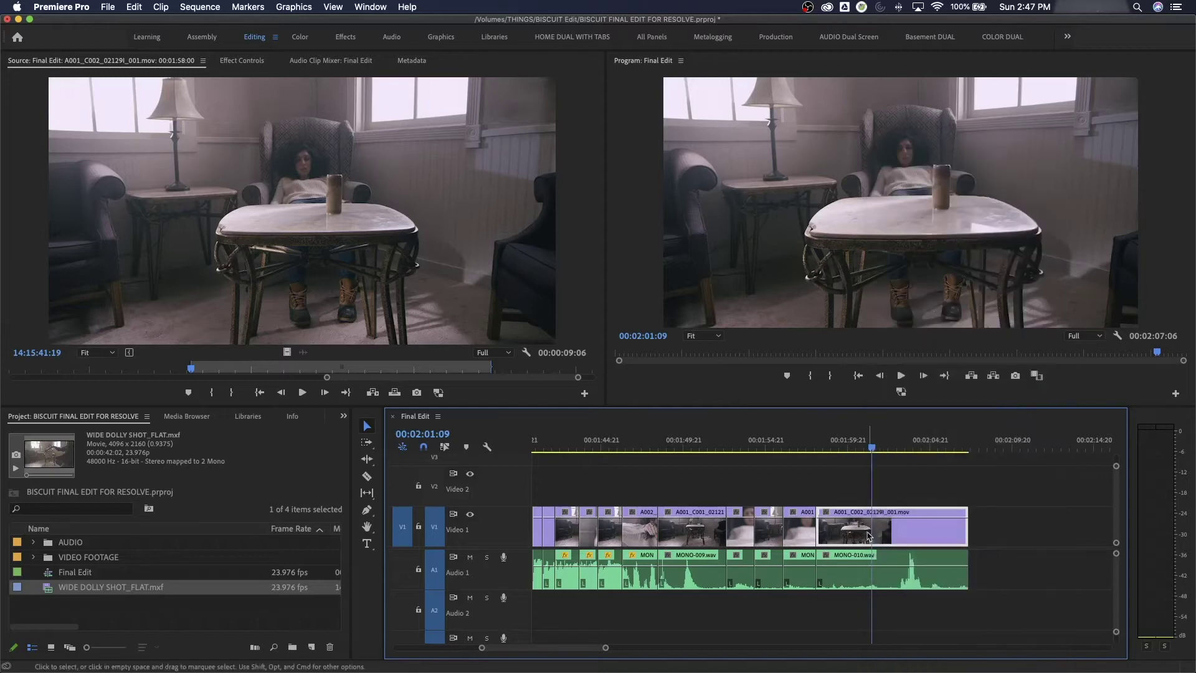
{"action": "right_click", "coordinate": [864, 529]}
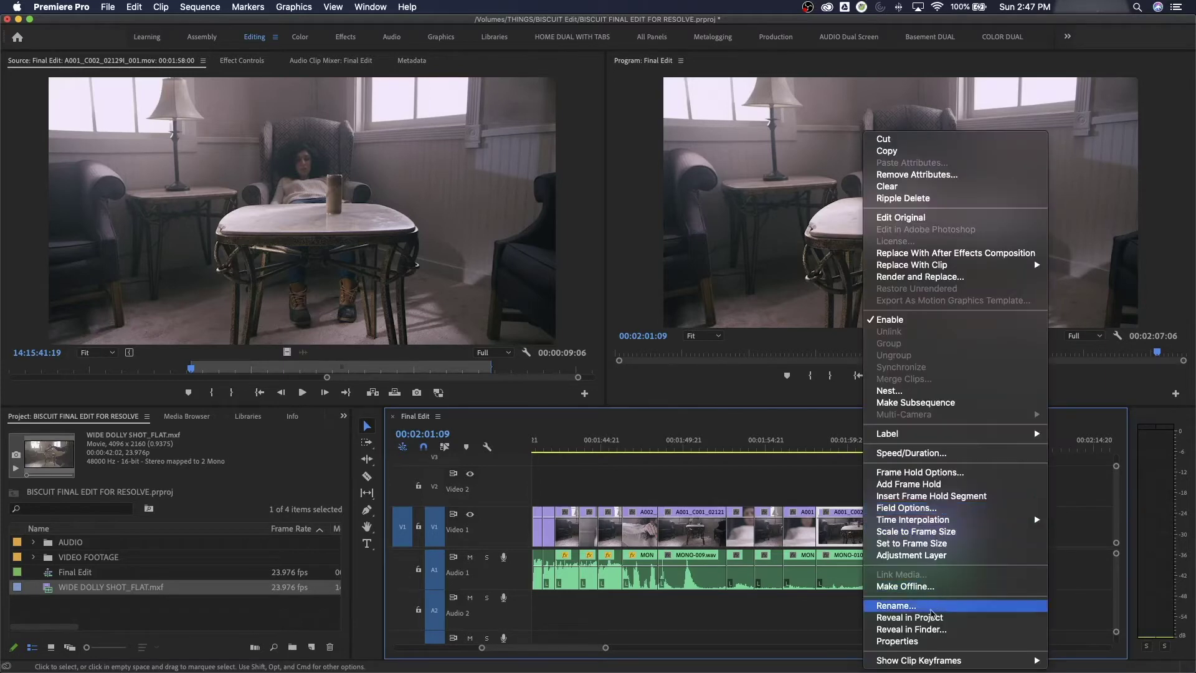
{"action": "left_click", "coordinate": [931, 617]}
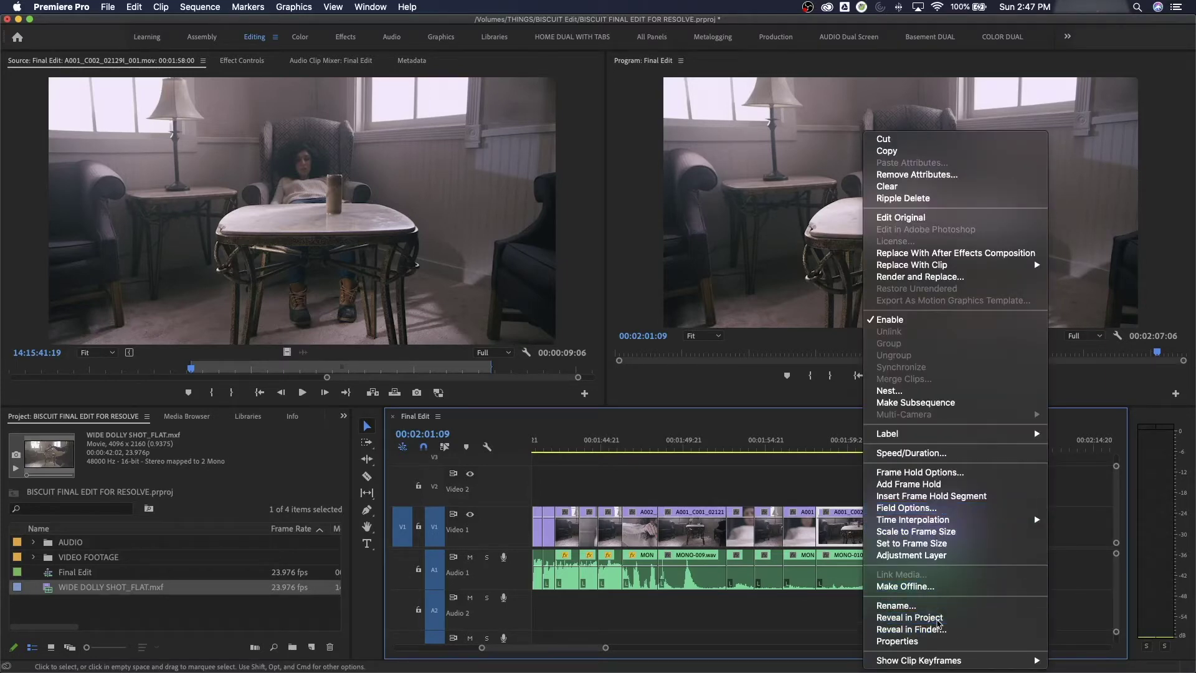
Step: Select the clip's base name without the extension and go to Excel
{"action": "left_click", "coordinate": [138, 607]}
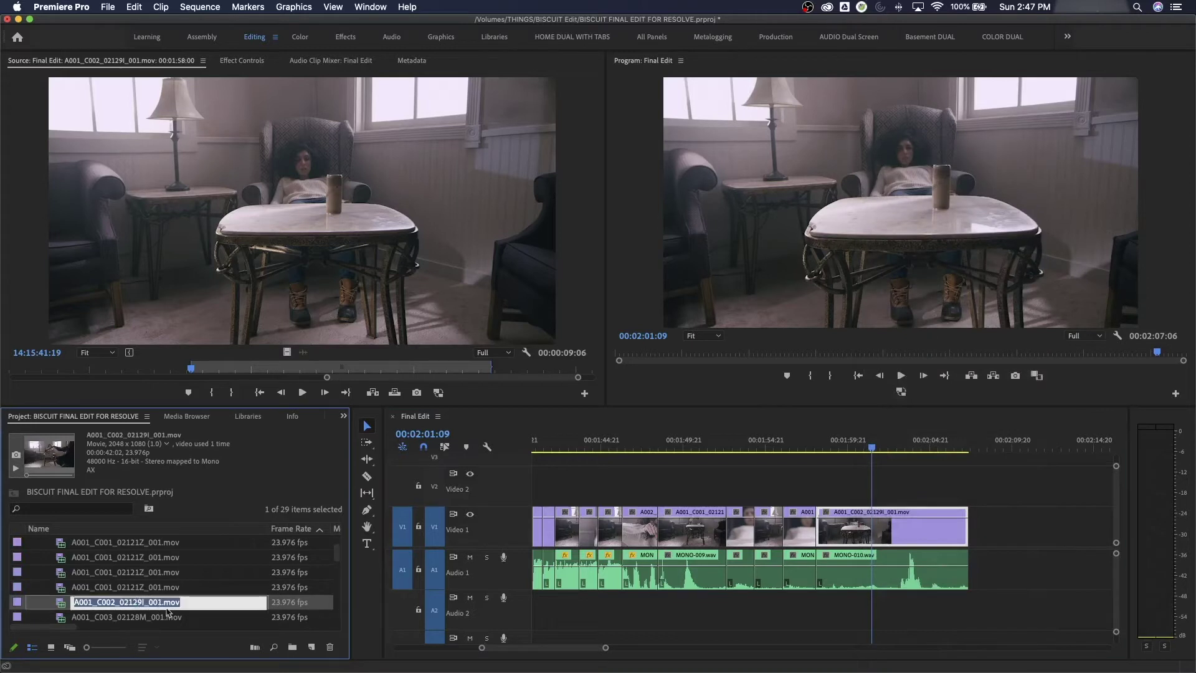
{"action": "left_click_drag", "start_coordinate": [162, 602], "coordinate": [73, 602]}
{"action": "key", "text": "super+c"}
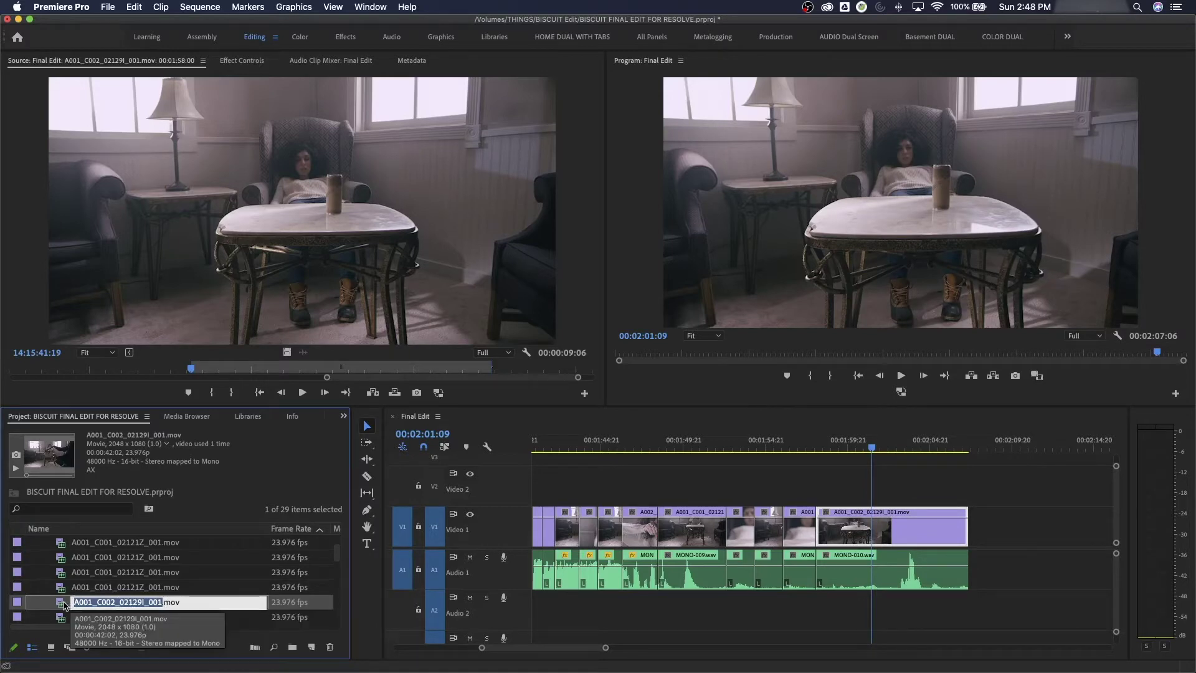
{"action": "key", "text": "super+Tab"}
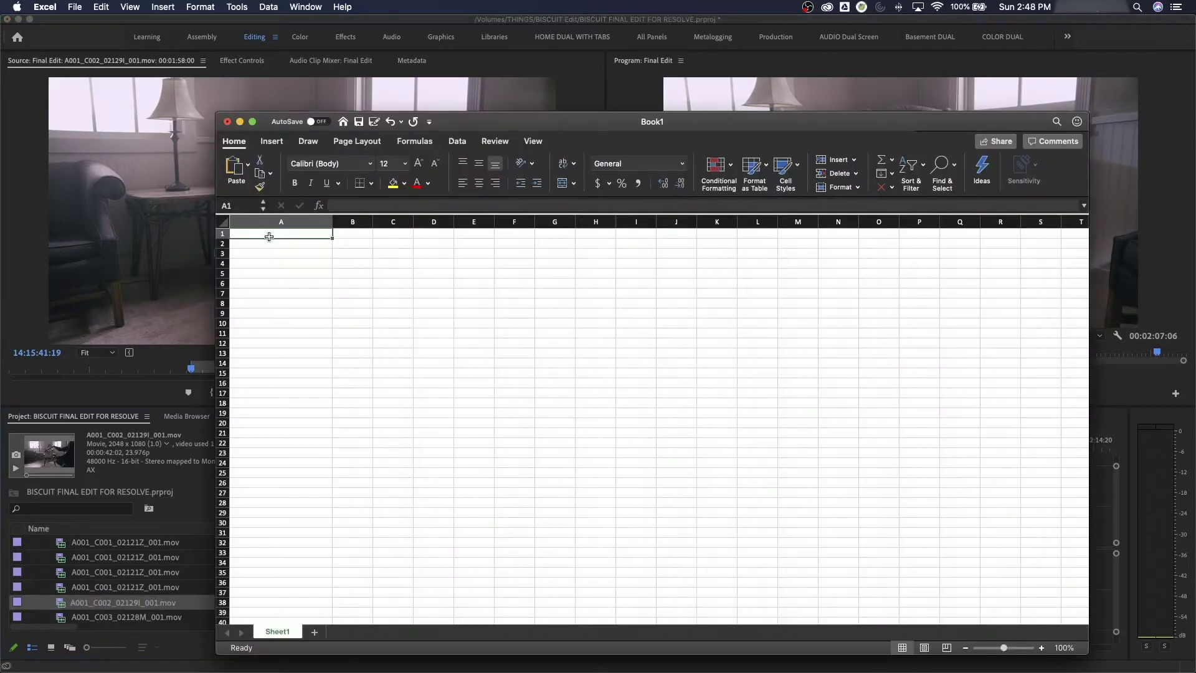
Step: Paste the clip name into A1 and in point 14:15:41:19 into B1, widening column B
{"action": "key", "text": "super+v"}
{"action": "left_click", "coordinate": [163, 287]}
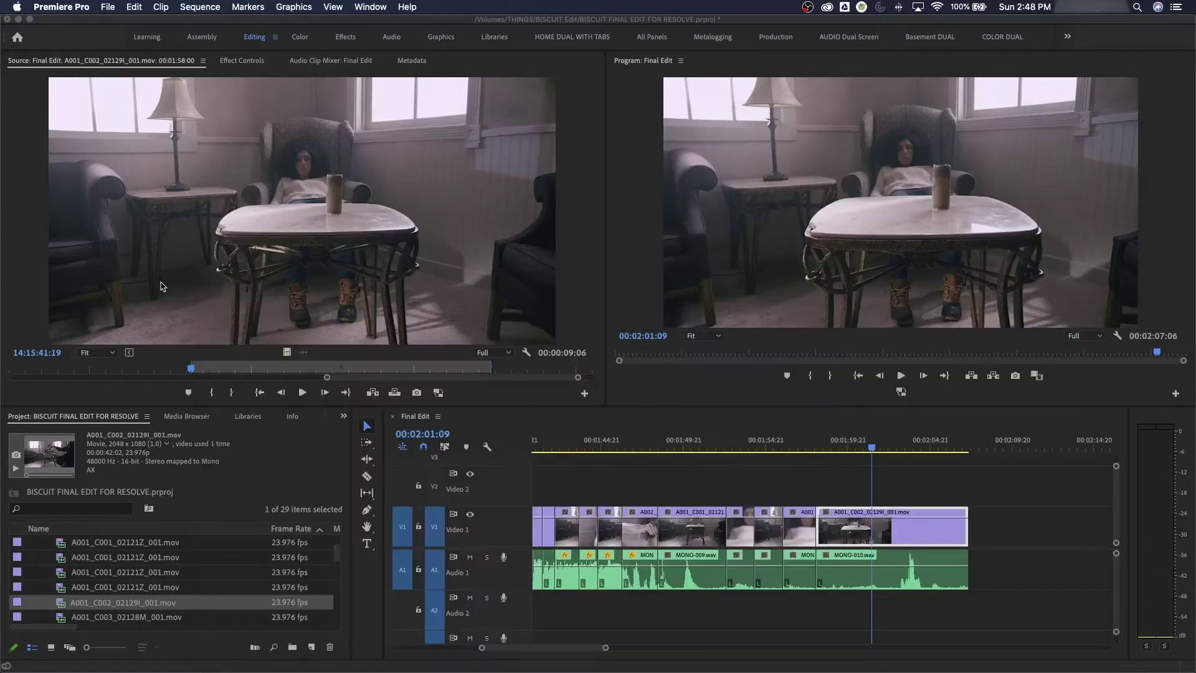
{"action": "left_click", "coordinate": [206, 372]}
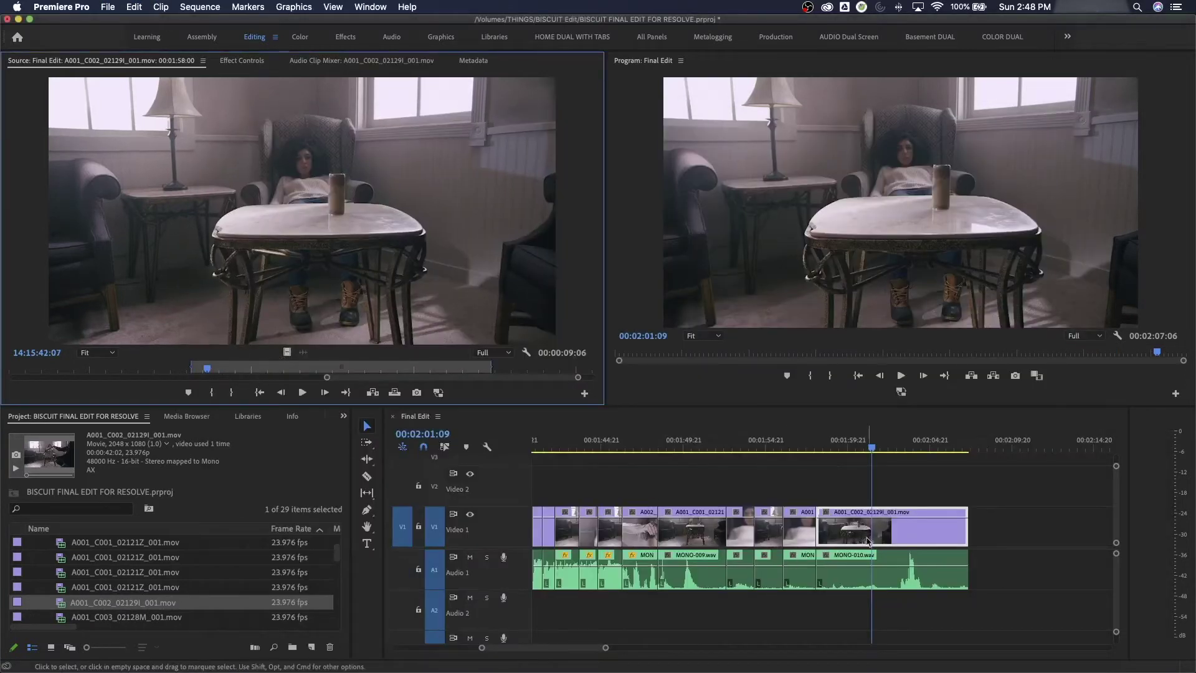
{"action": "double_click", "coordinate": [857, 533]}
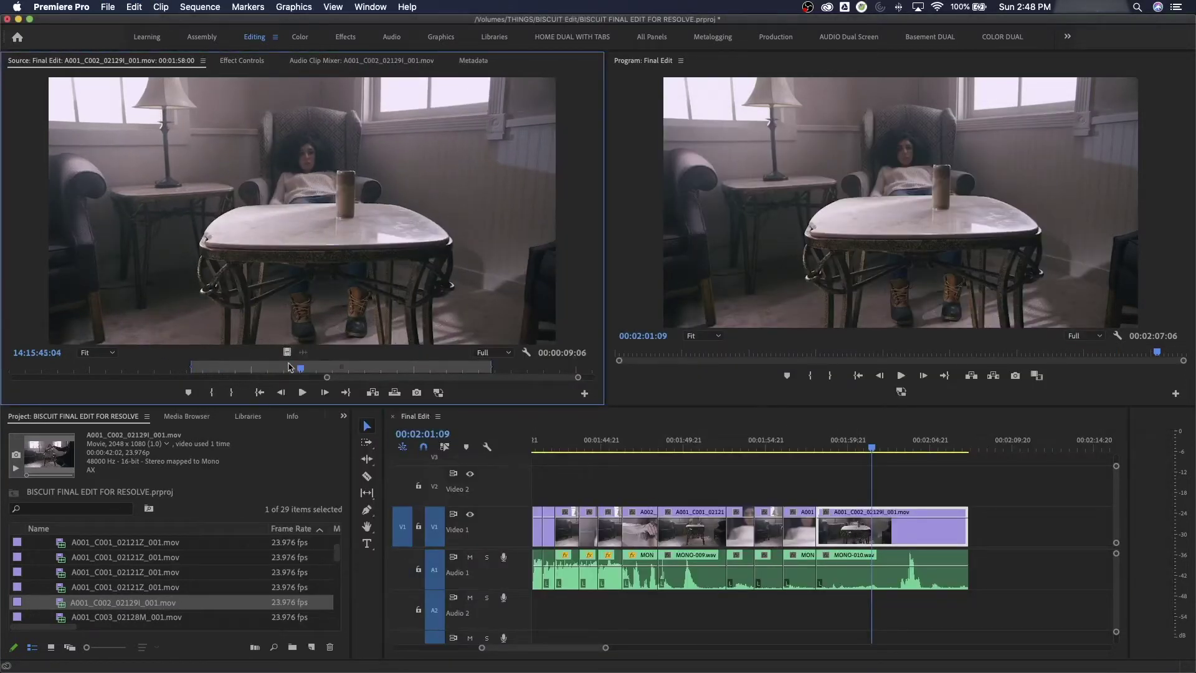
{"action": "key", "text": "shift+i"}
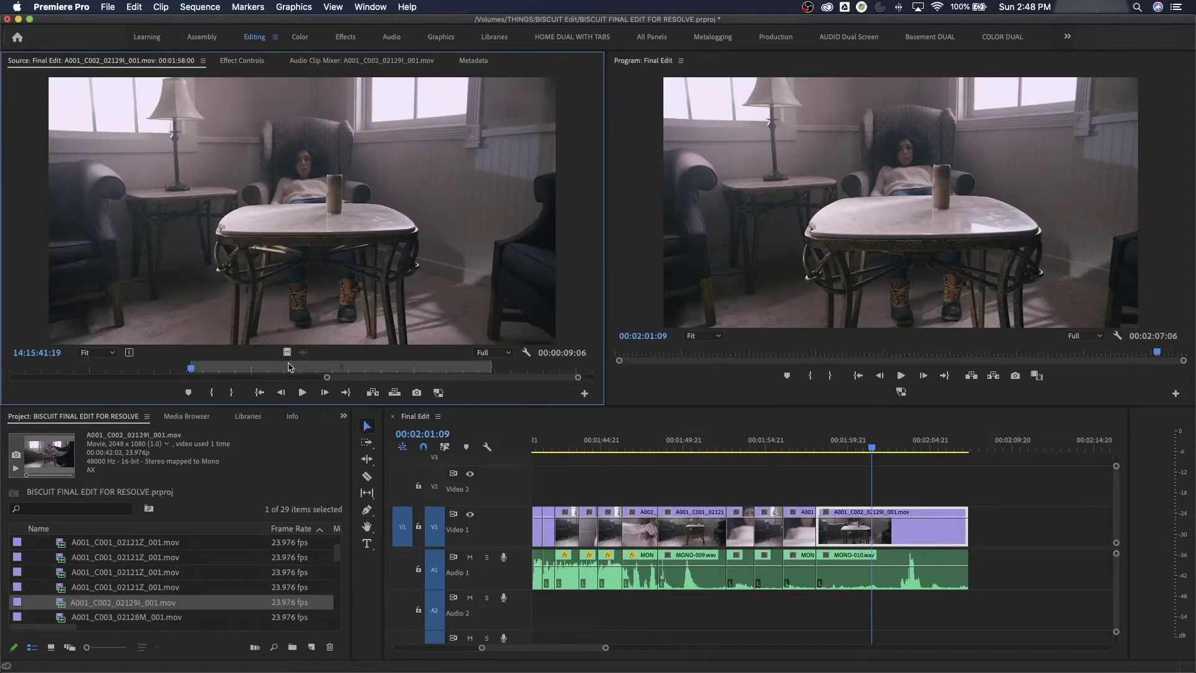
{"action": "left_click", "coordinate": [29, 353]}
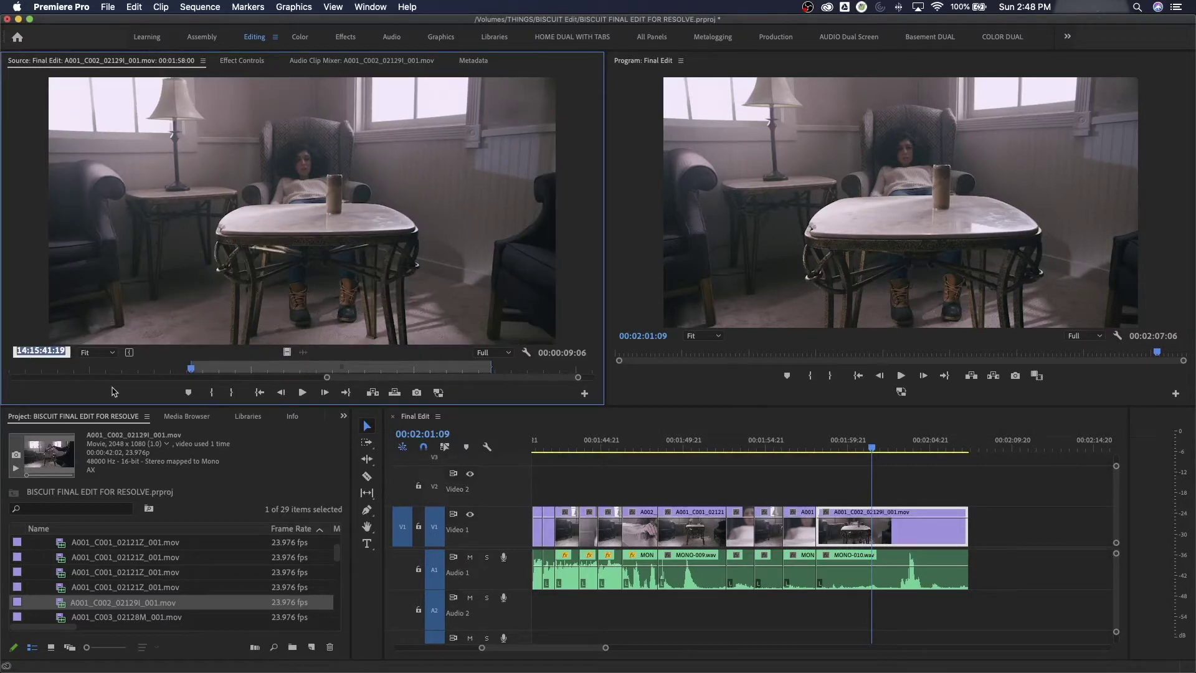
{"action": "key", "text": "super+Tab"}
{"action": "left_click", "coordinate": [352, 233]}
{"action": "type", "text": "14:15:41:19"}
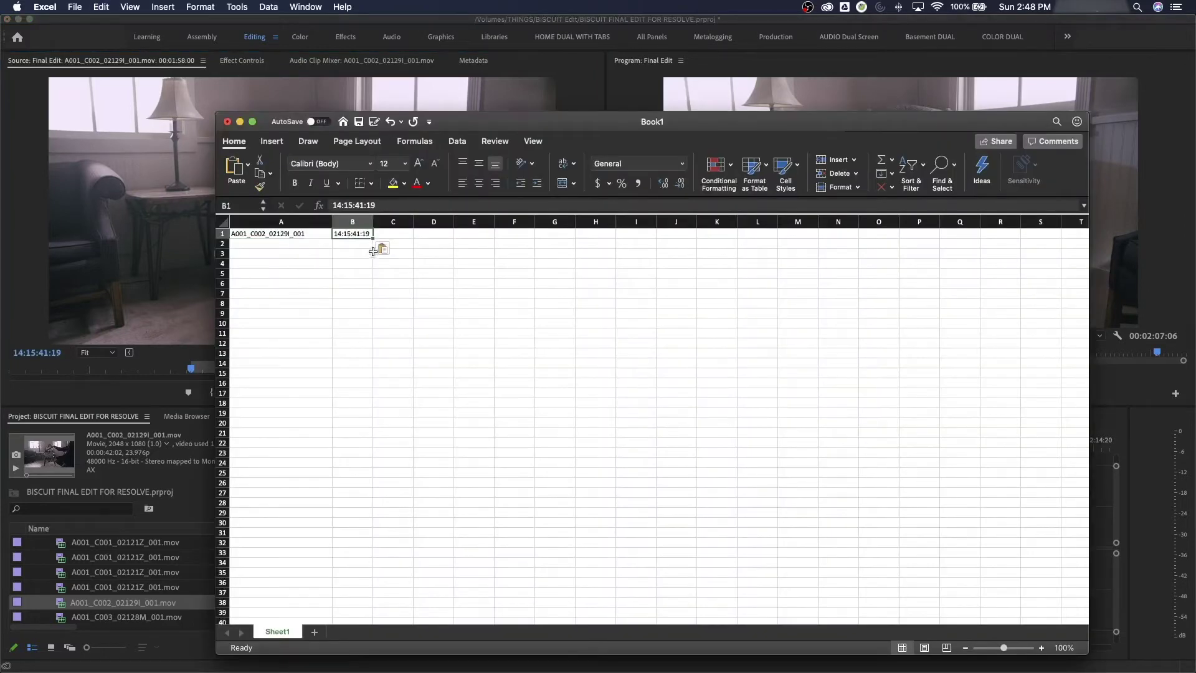
{"action": "left_click_drag", "start_coordinate": [373, 222], "coordinate": [396, 222]}
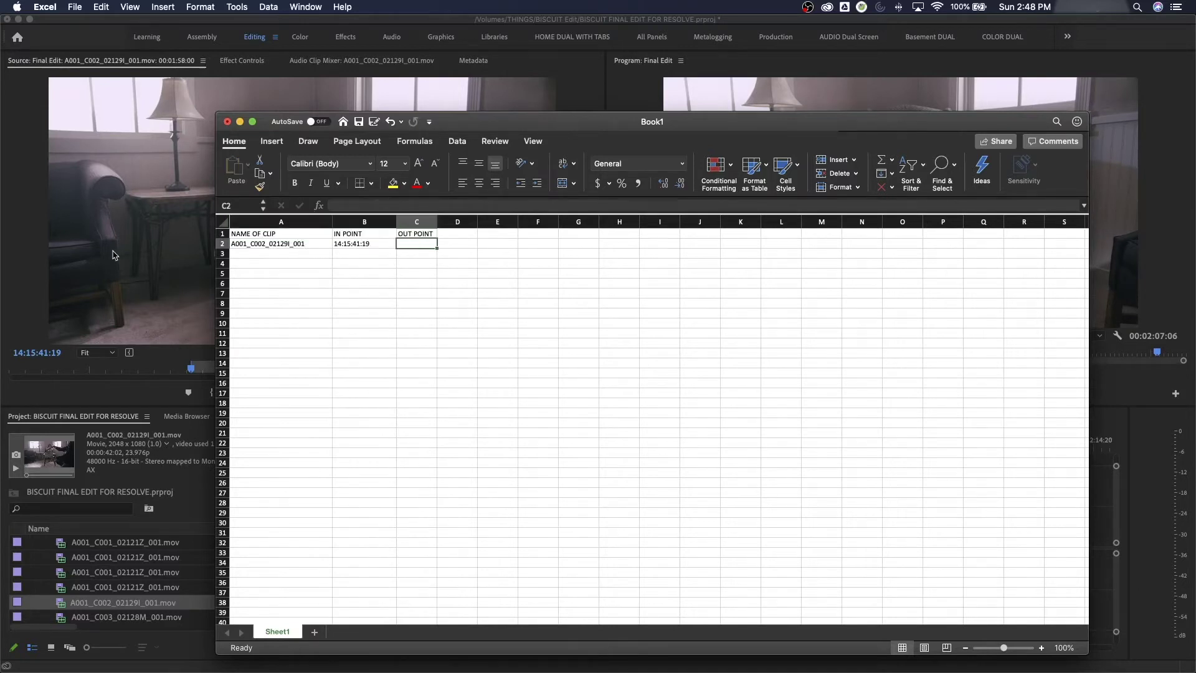
Step: Go to the source out point and copy its timecode 14:15:51:00
{"action": "key", "text": "super+Tab"}
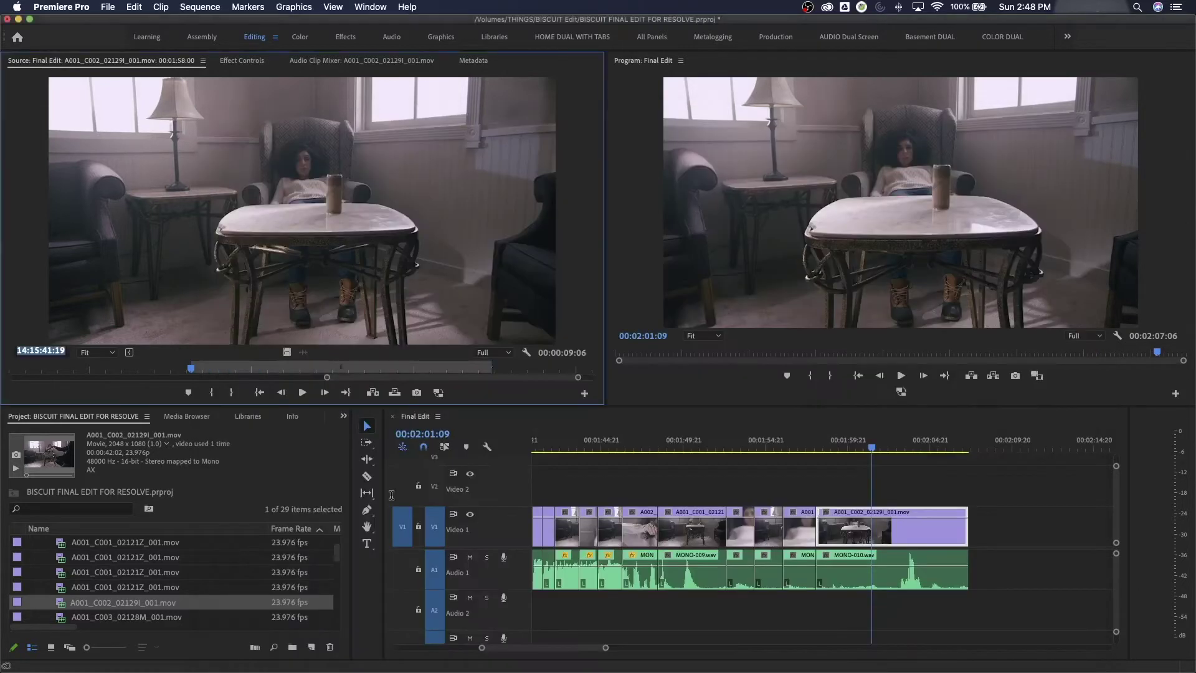
{"action": "left_click", "coordinate": [338, 314]}
{"action": "key", "text": "shift+o"}
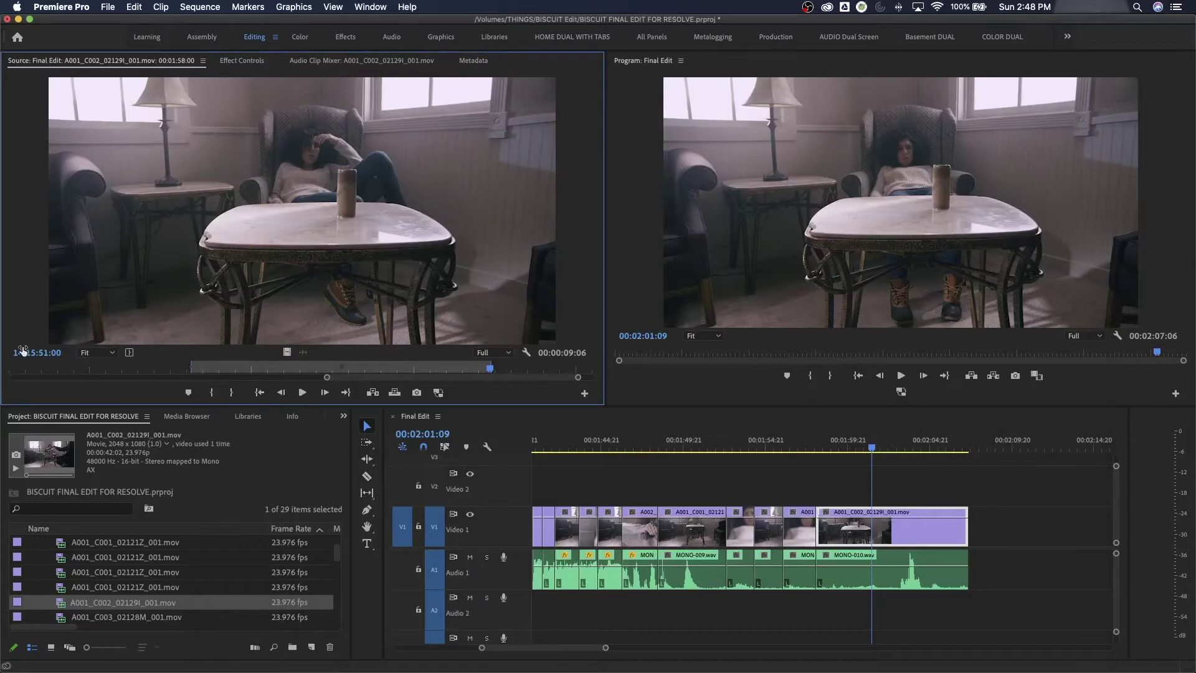
{"action": "left_click", "coordinate": [30, 353]}
{"action": "key", "text": "super+Tab"}
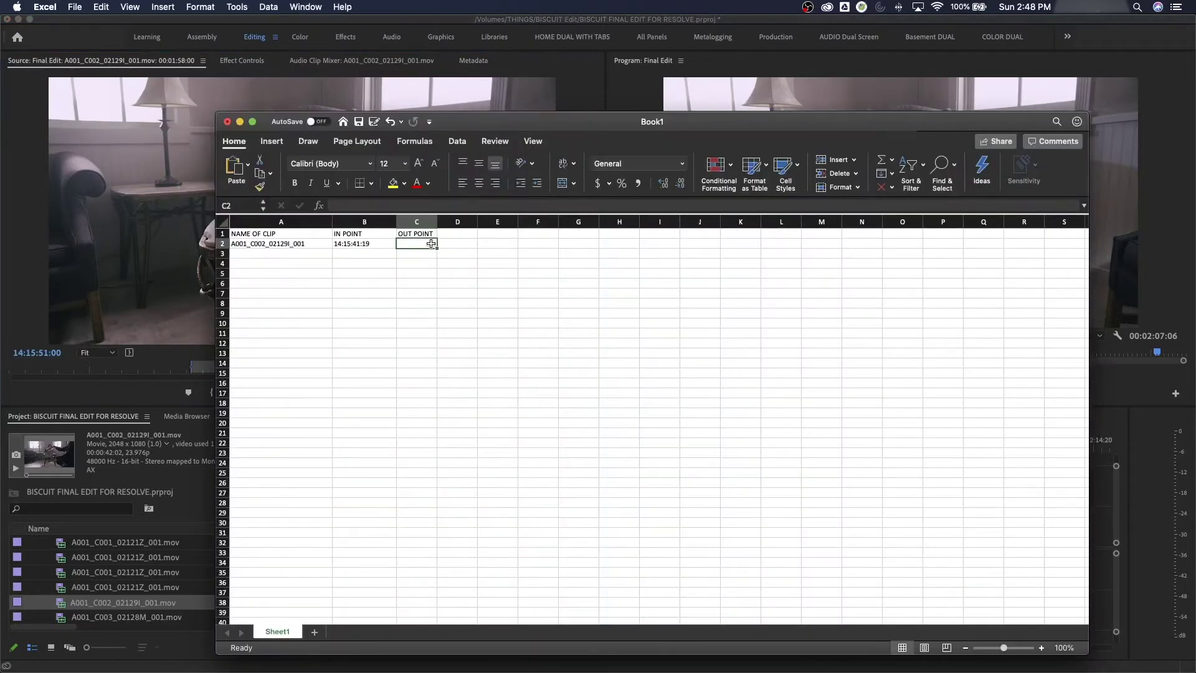
Step: Paste out point 14:15:51:00 into C2, then enlarge the Excel window and widen column D
{"action": "type", "text": "14:15:51:00"}
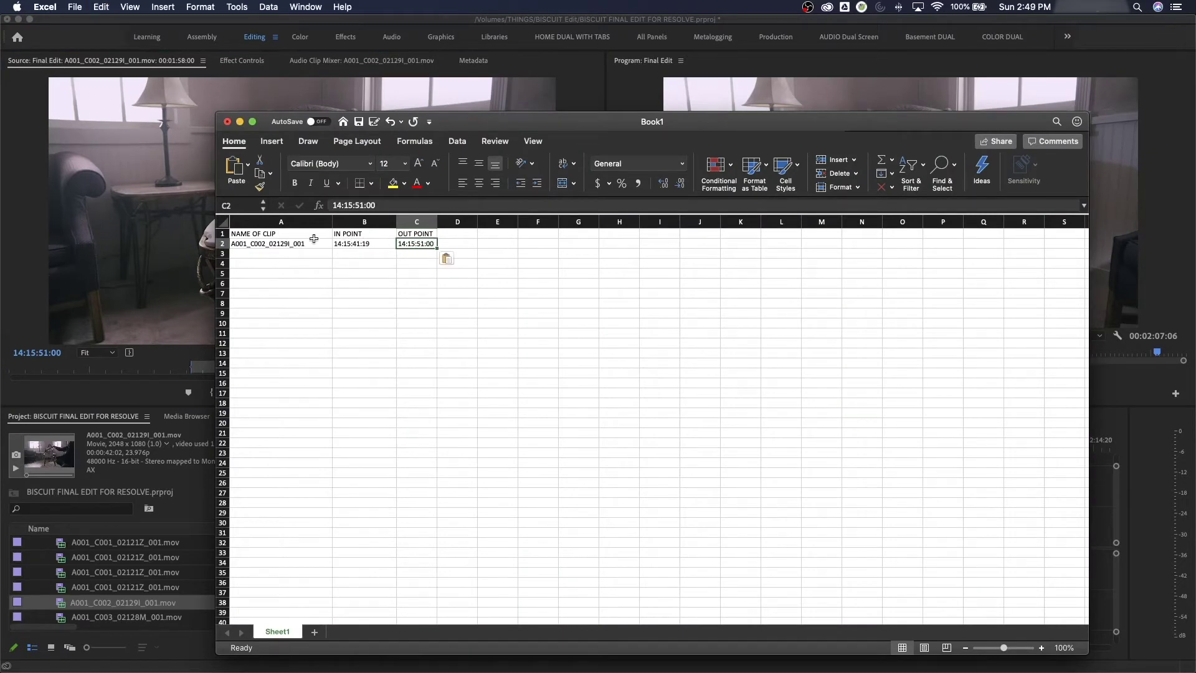
{"action": "left_click", "coordinate": [268, 244]}
{"action": "left_click", "coordinate": [392, 245]}
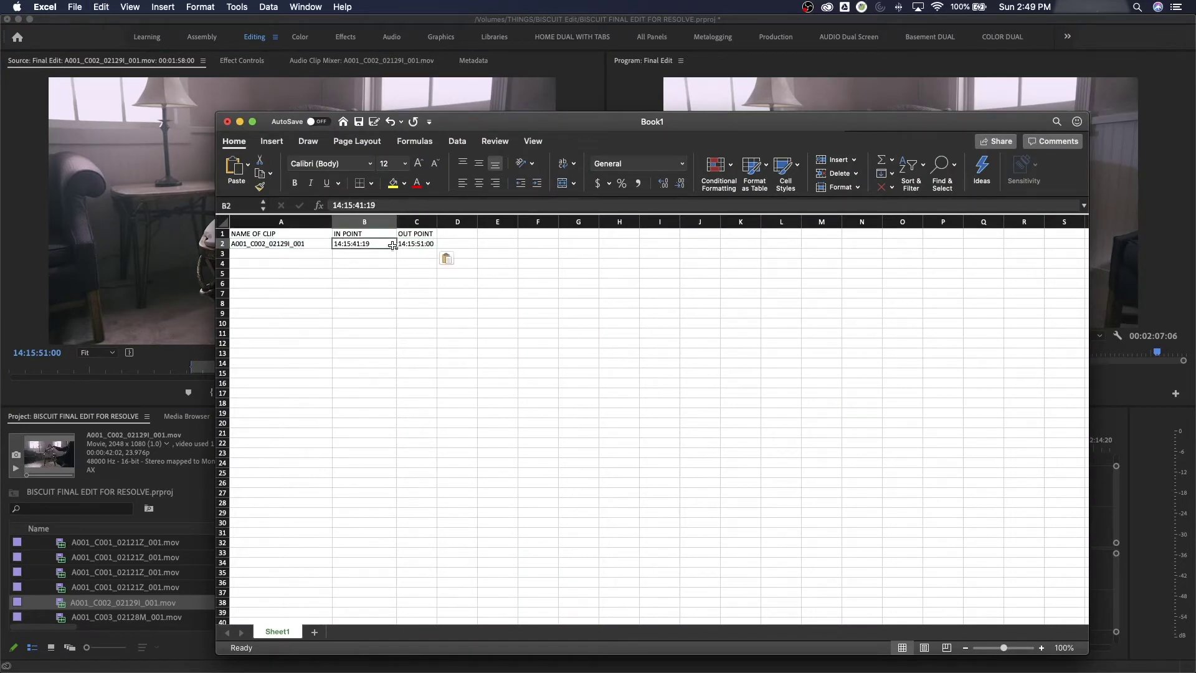
{"action": "left_click", "coordinate": [408, 244]}
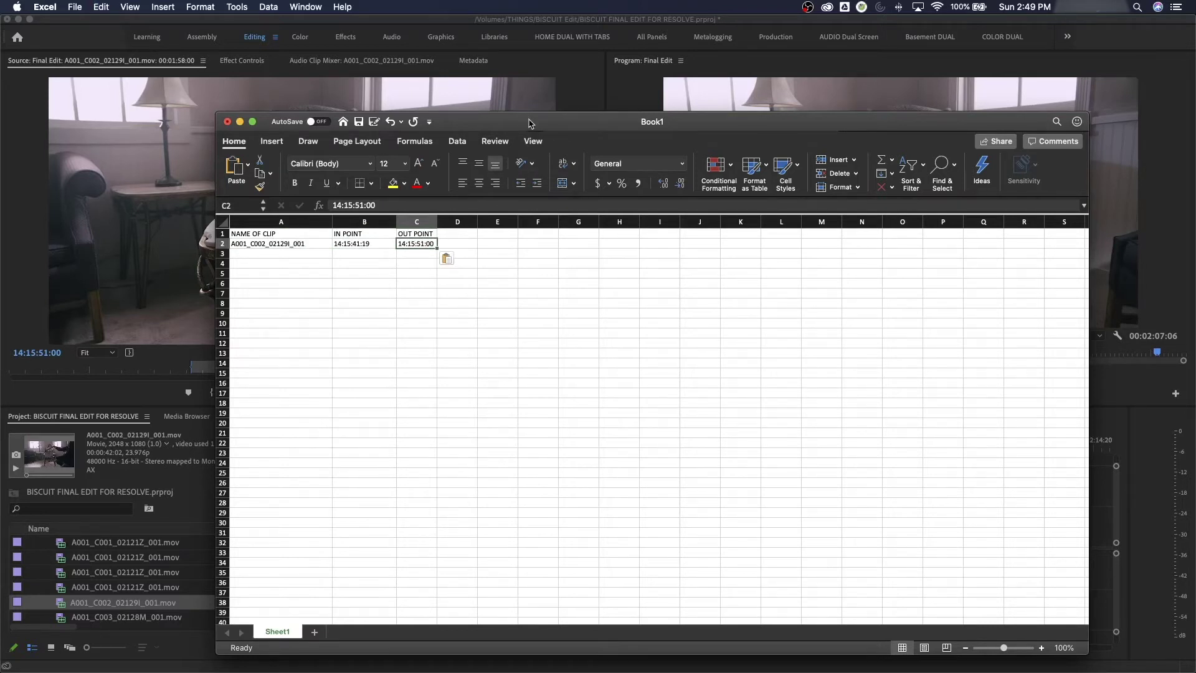
{"action": "left_click_drag", "start_coordinate": [530, 123], "coordinate": [464, 66]}
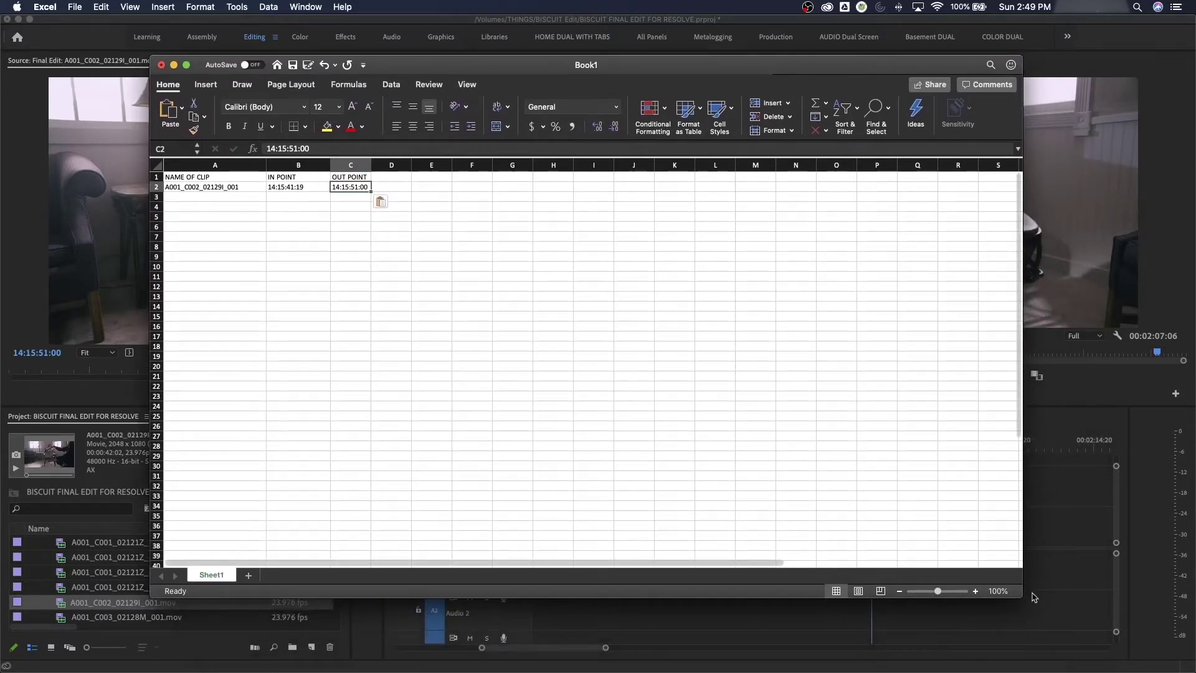
{"action": "left_click_drag", "start_coordinate": [1022, 597], "coordinate": [1126, 621]}
{"action": "left_click_drag", "start_coordinate": [411, 165], "coordinate": [494, 169]}
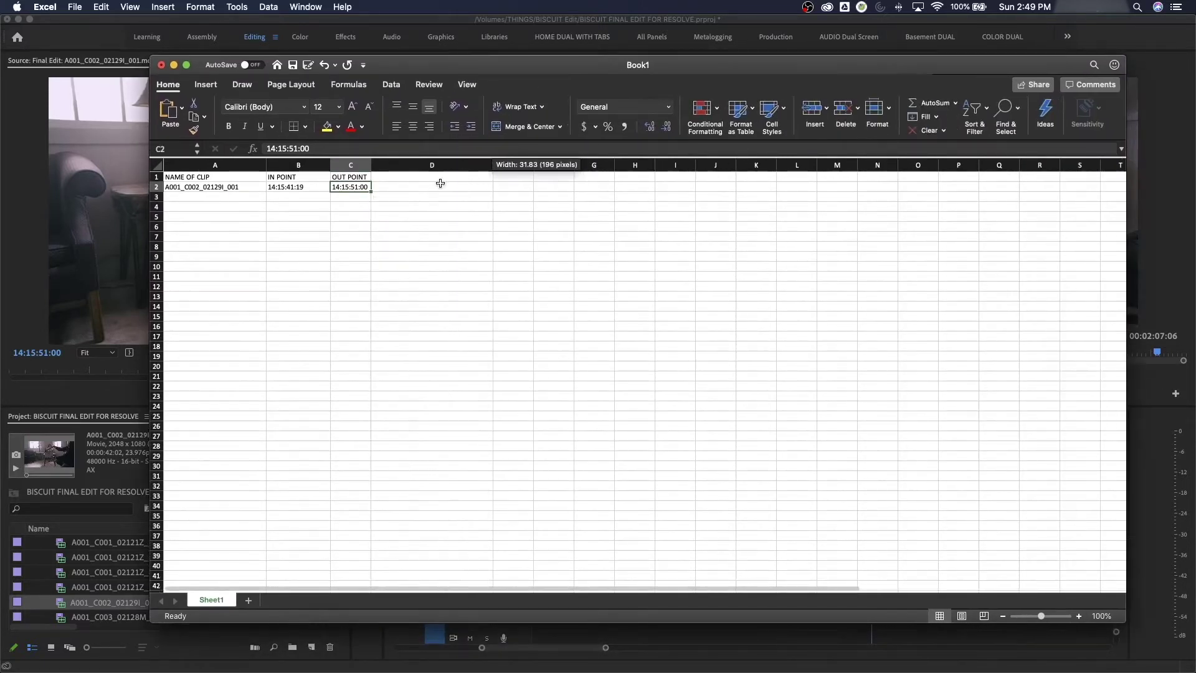
Step: Add a NOTES header with 'Biscuit can explodes 4 frames before lady jumps', then select the next row
{"action": "left_click", "coordinate": [438, 181]}
{"action": "type", "text": "NOTES"}
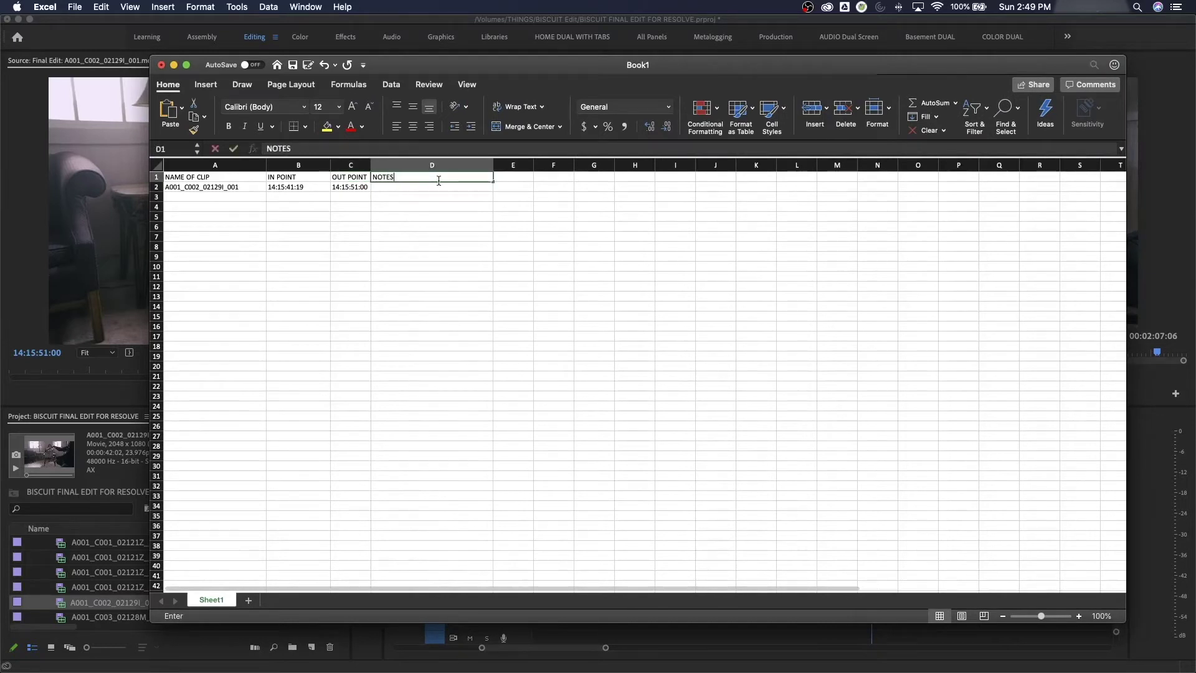
{"action": "key", "text": "Return"}
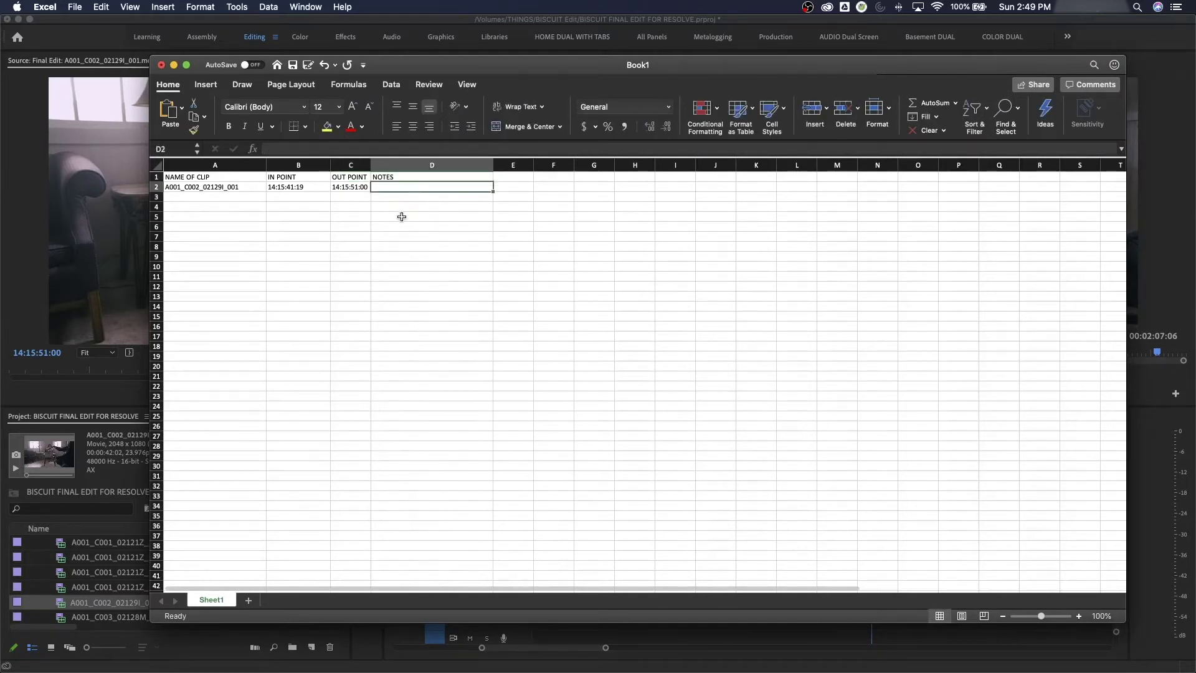
{"action": "type", "text": "Biscuit can explodes 4 frames before lady jumps"}
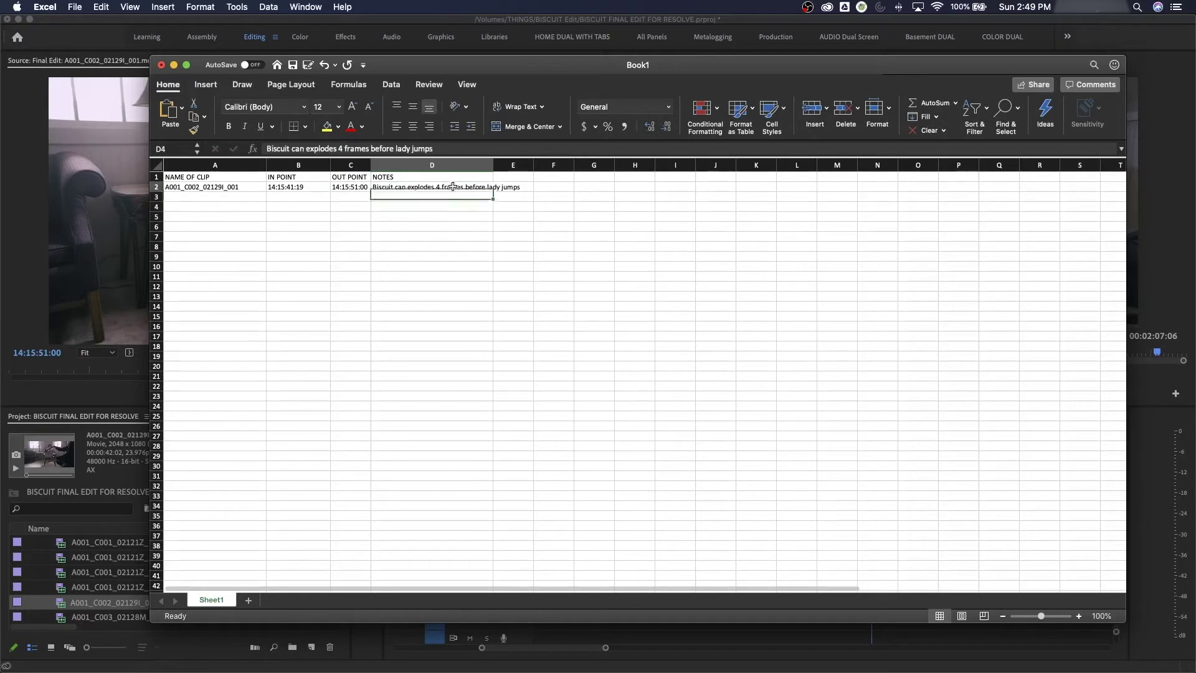
{"action": "left_click", "coordinate": [230, 187]}
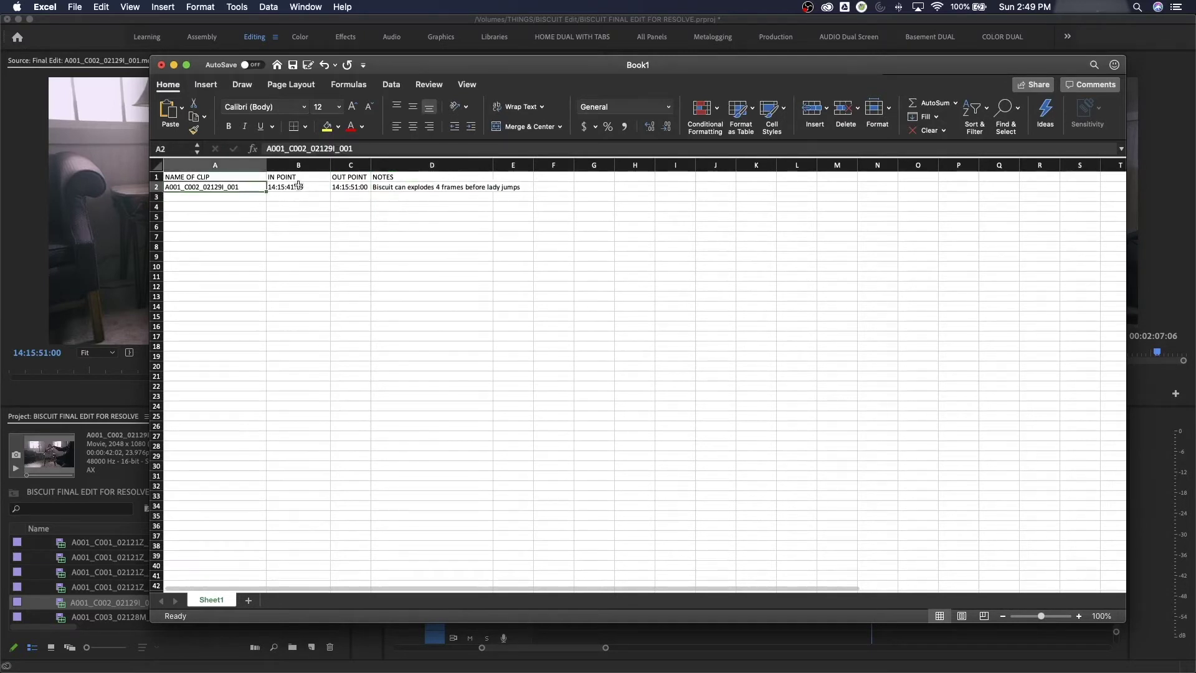
{"action": "key", "text": "Tab"}
{"action": "left_click", "coordinate": [226, 198]}
{"action": "left_click", "coordinate": [224, 213]}
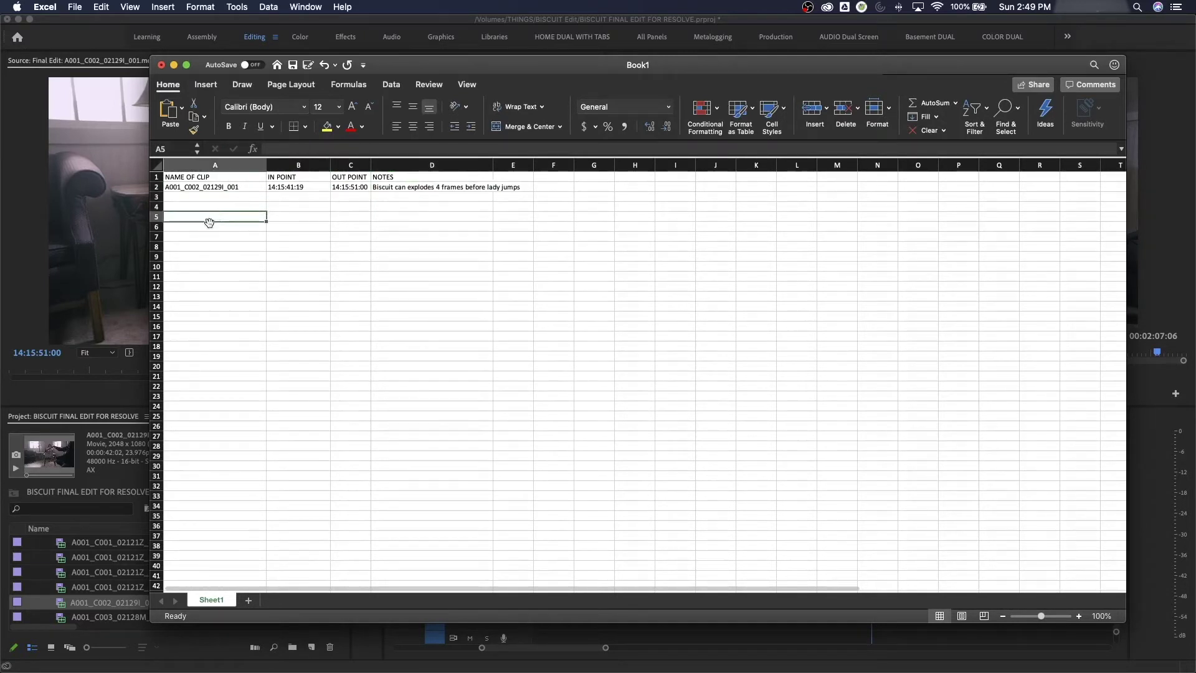
{"action": "left_click", "coordinate": [195, 198]}
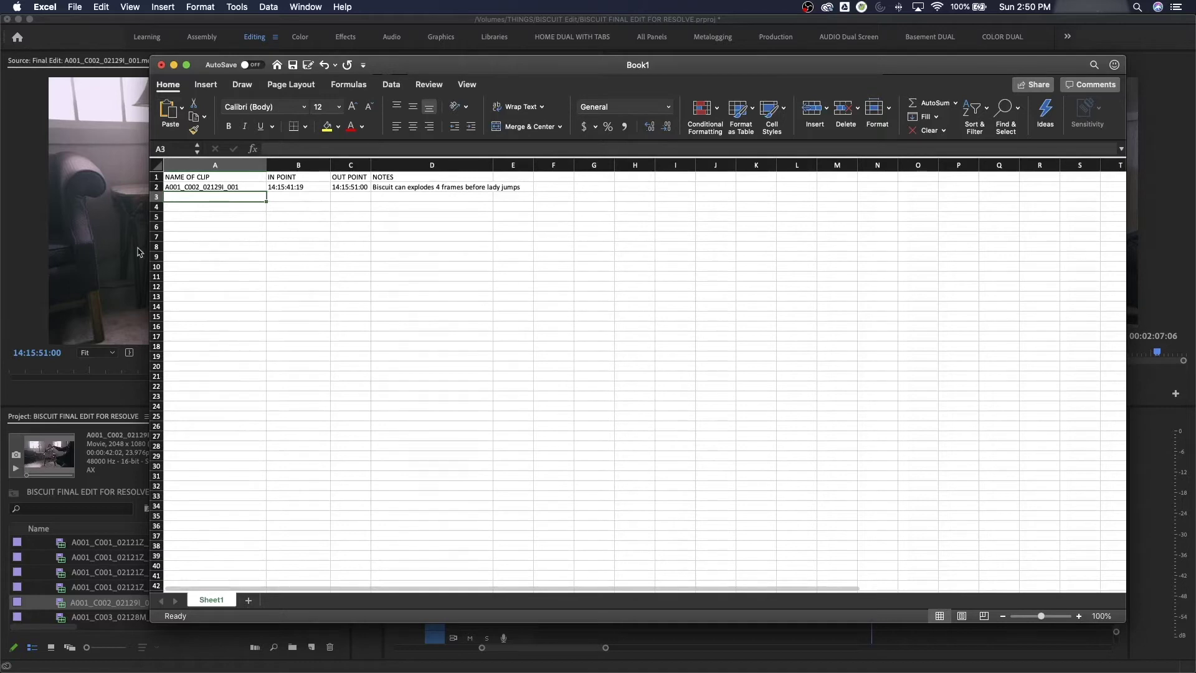
Step: Scrub the Premiere timeline between the close-up cup and wide chair shots, then zoom out
{"action": "left_click", "coordinate": [115, 255]}
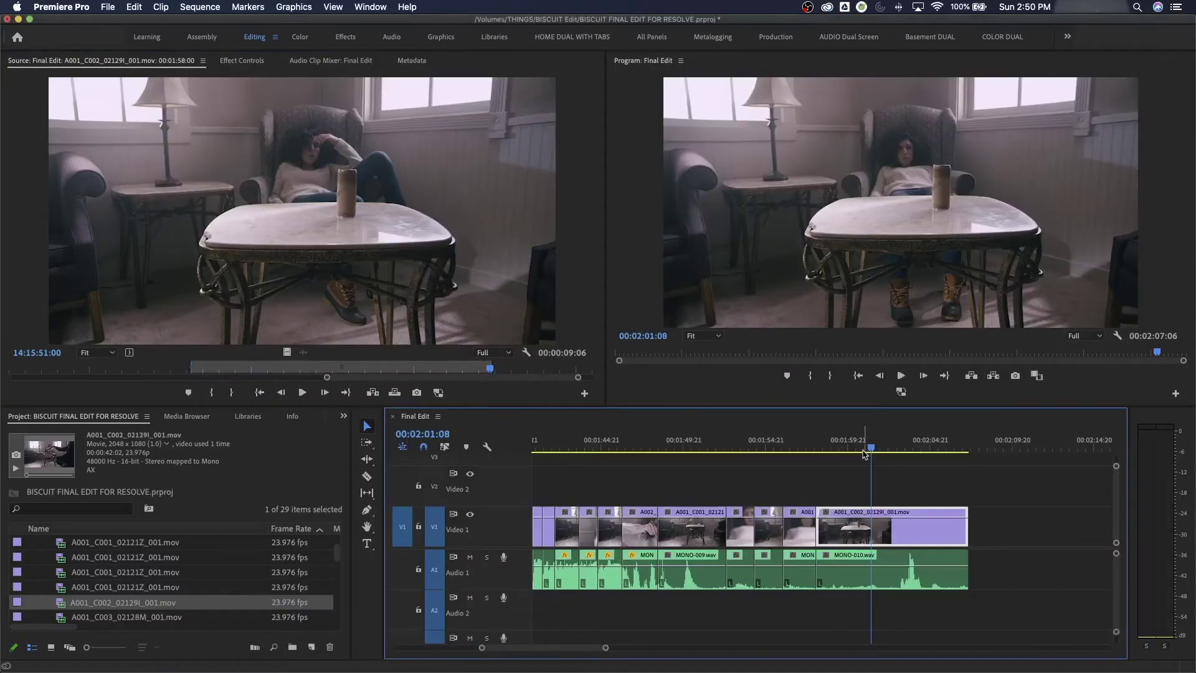
{"action": "left_click", "coordinate": [795, 447]}
{"action": "left_click_drag", "start_coordinate": [796, 449], "coordinate": [844, 447]}
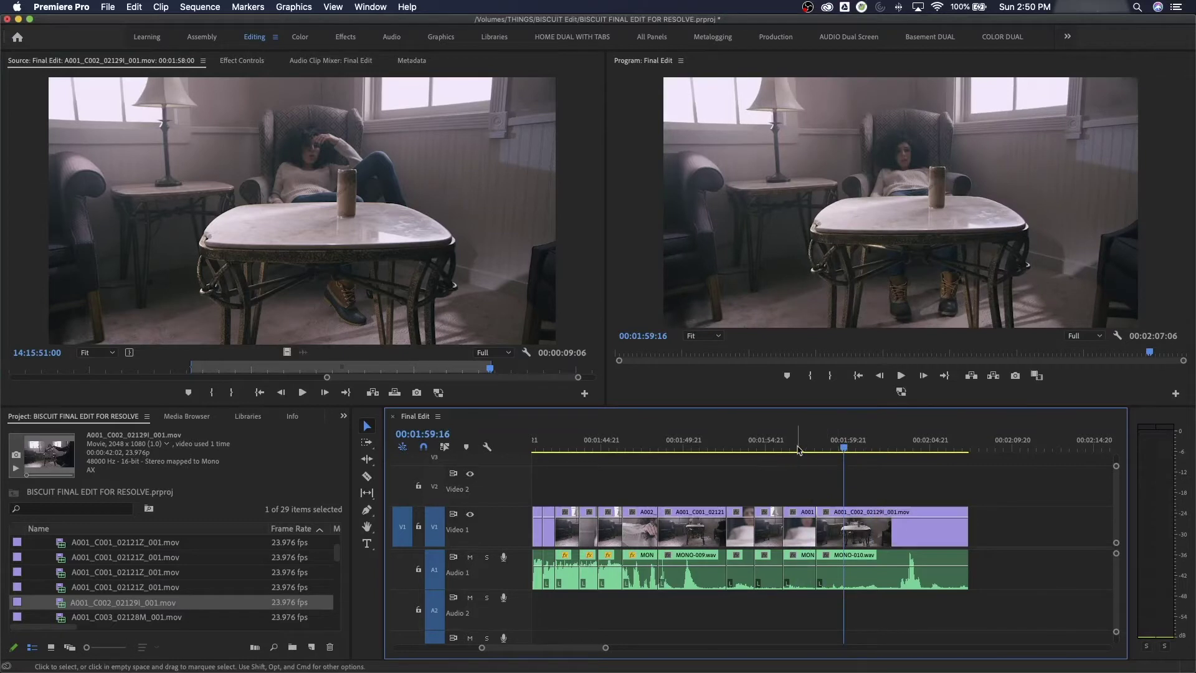
{"action": "left_click", "coordinate": [796, 447]}
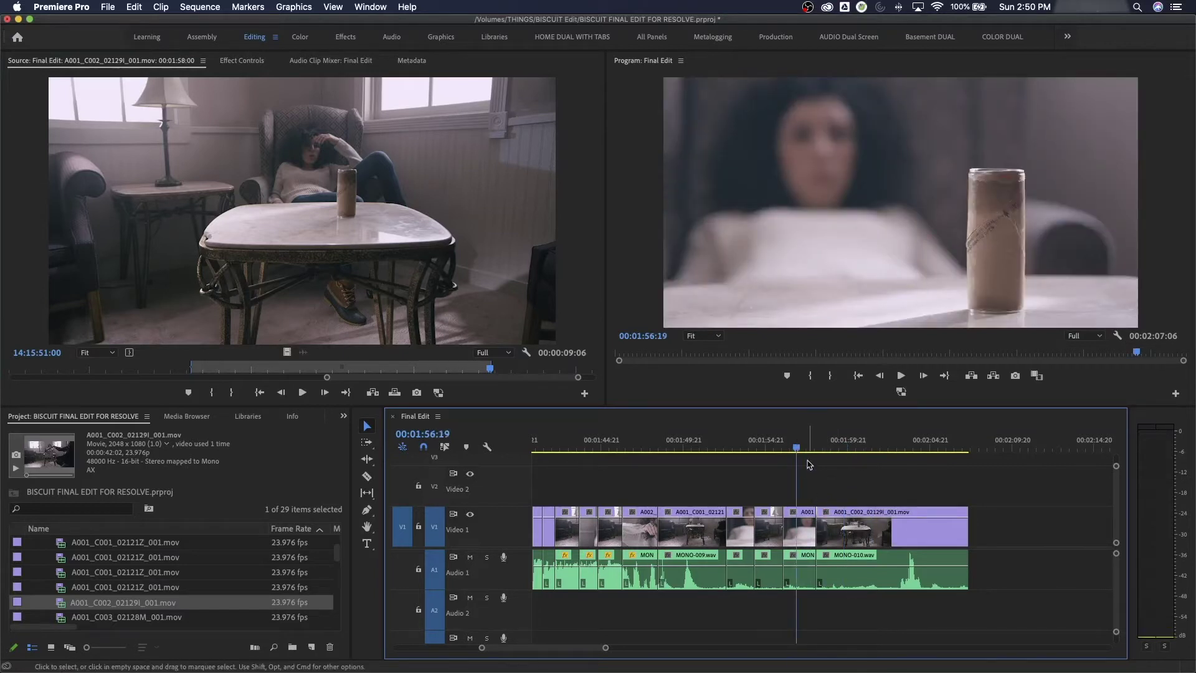
{"action": "left_click", "coordinate": [801, 449]}
{"action": "left_click_drag", "start_coordinate": [802, 454], "coordinate": [870, 454]}
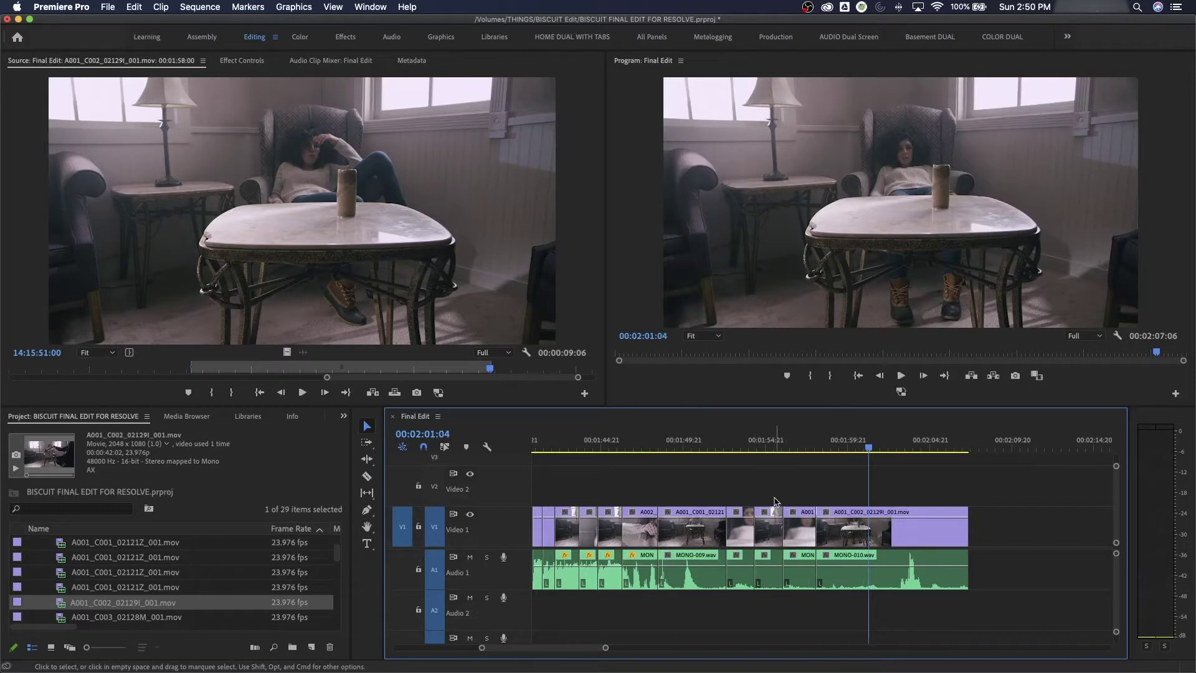
{"action": "left_click", "coordinate": [706, 443]}
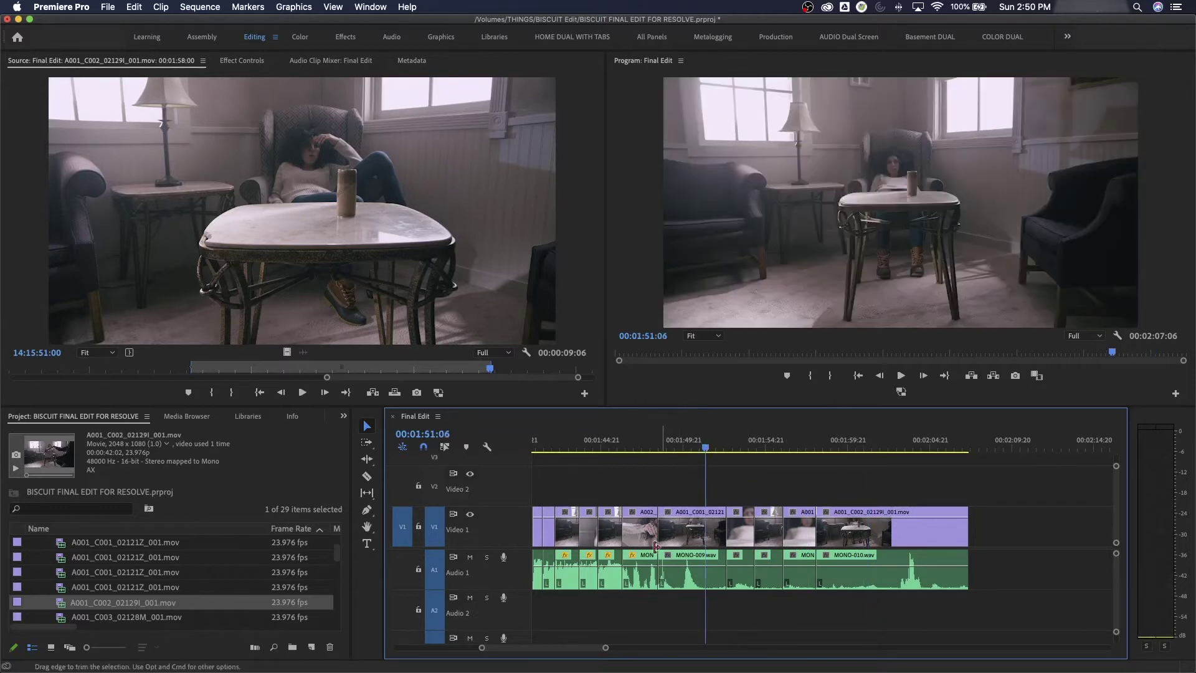
{"action": "key", "text": "Up"}
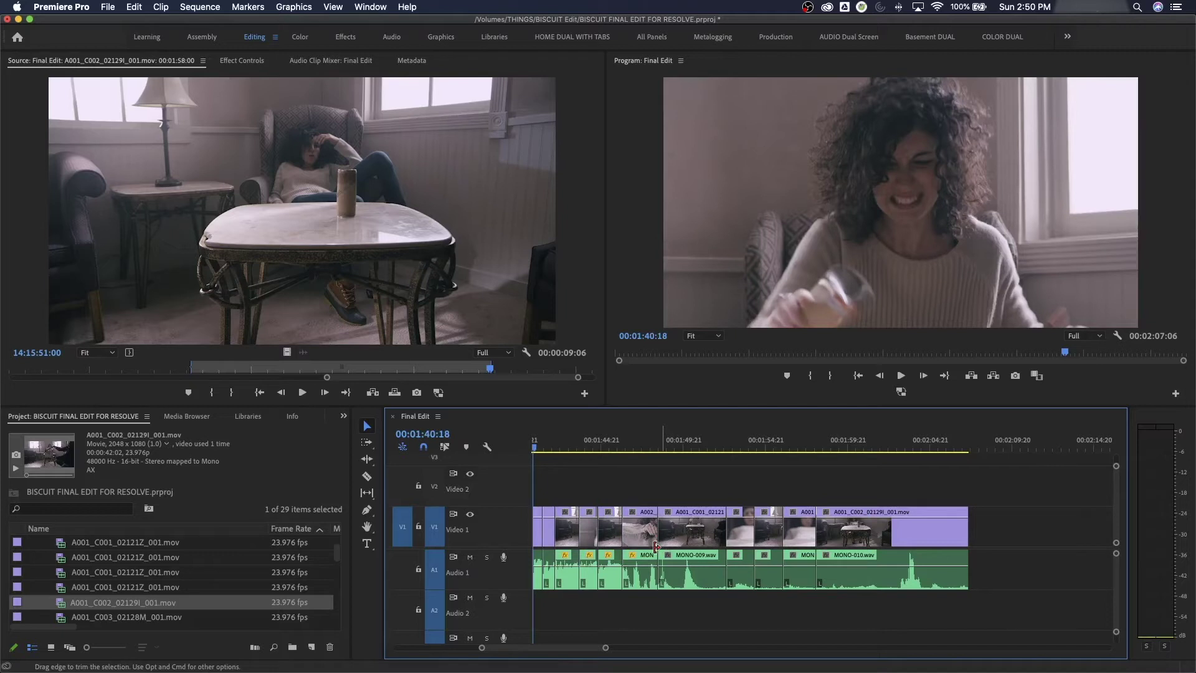
{"action": "key", "text": "minus"}
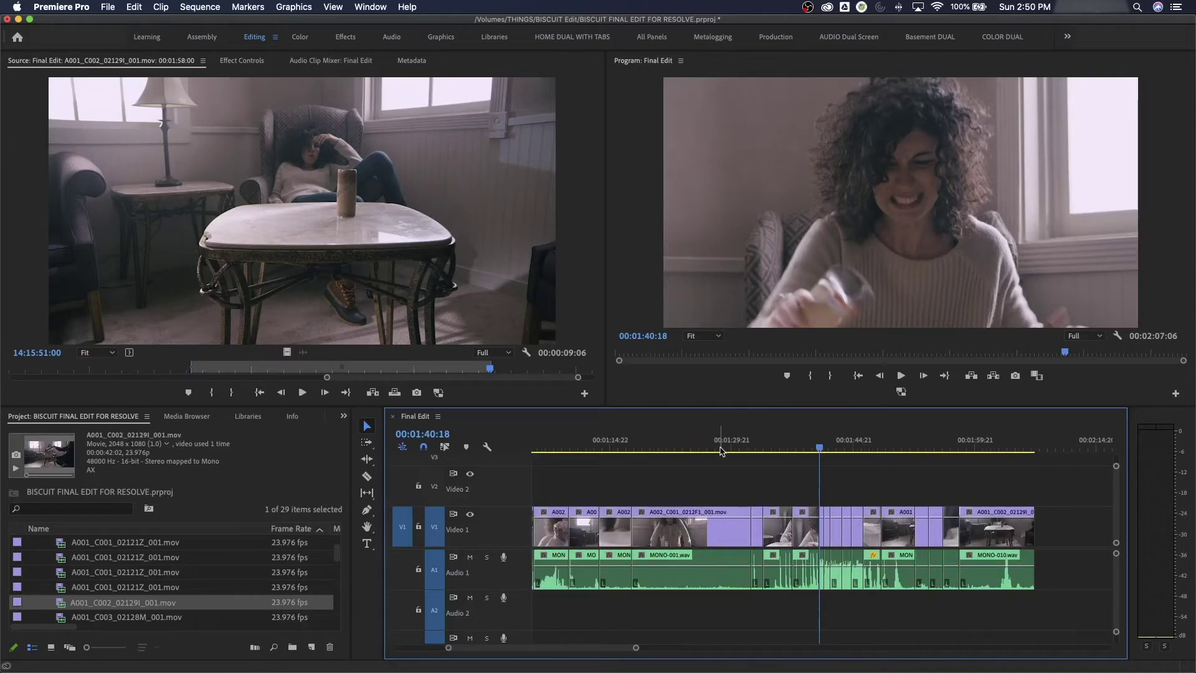
Step: Select clip A002_C001_0212F1_001, log its 12:52:42:06 in point in B3, and show its 12:52:58:07 end
{"action": "left_click", "coordinate": [692, 527]}
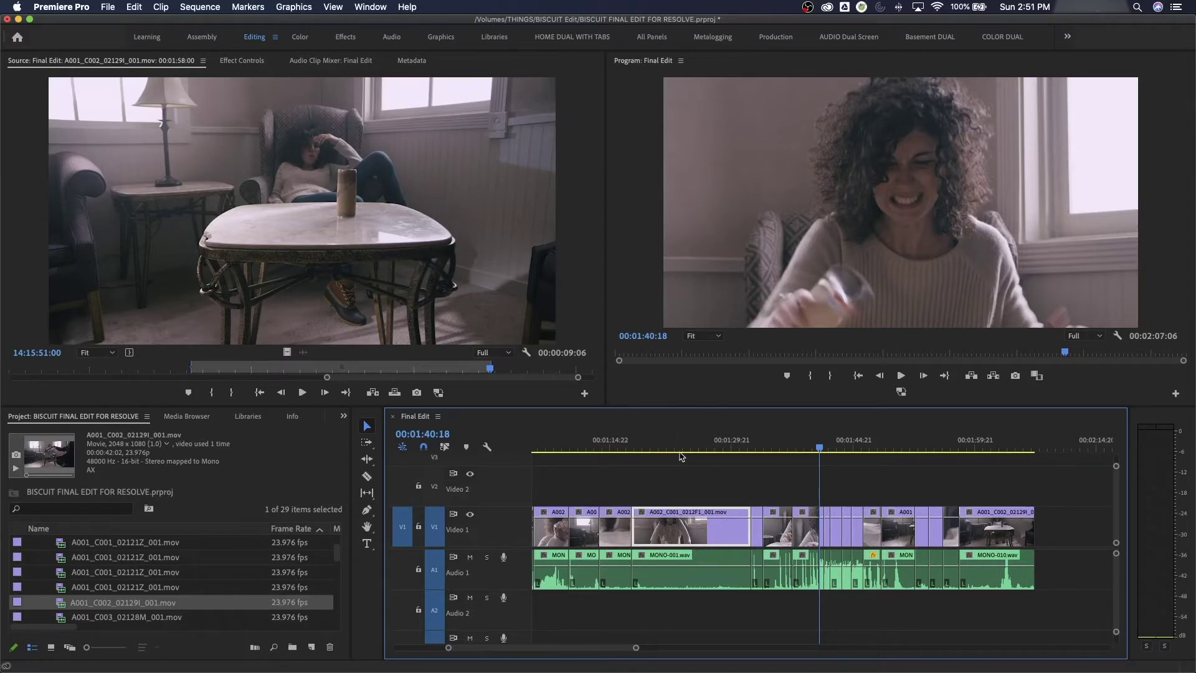
{"action": "left_click", "coordinate": [713, 455]}
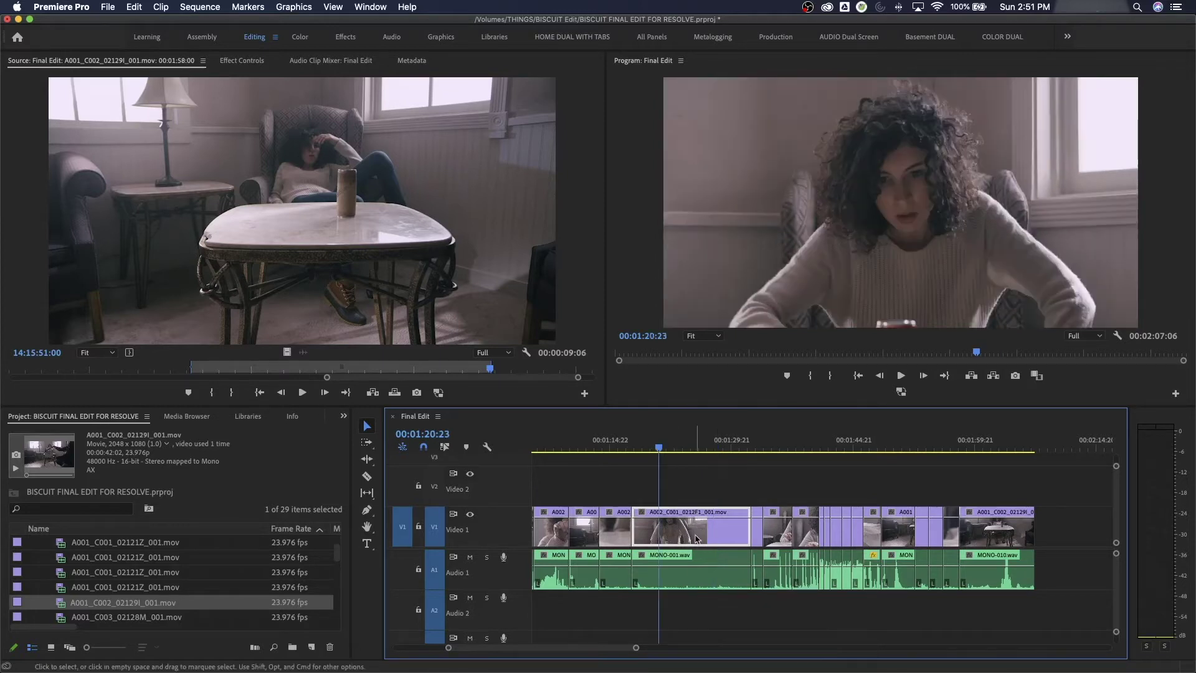
{"action": "left_click", "coordinate": [658, 446]}
{"action": "key", "text": "space"}
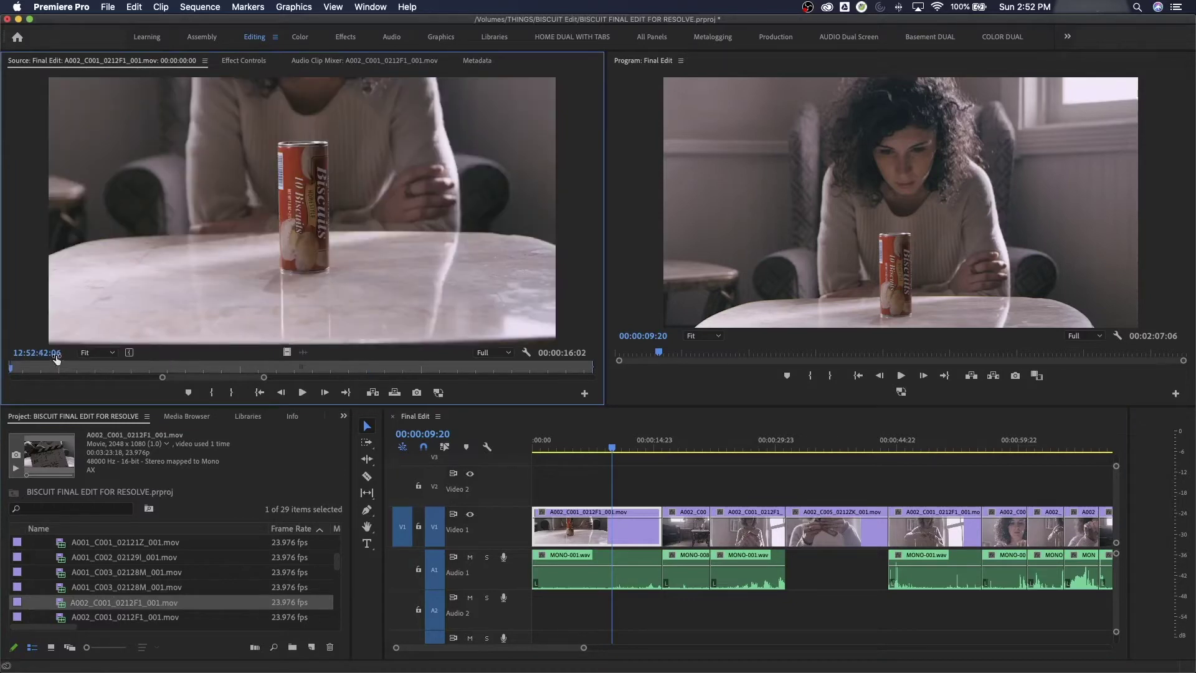
{"action": "key", "text": "super+Tab"}
{"action": "type", "text": "12:52:42:06"}
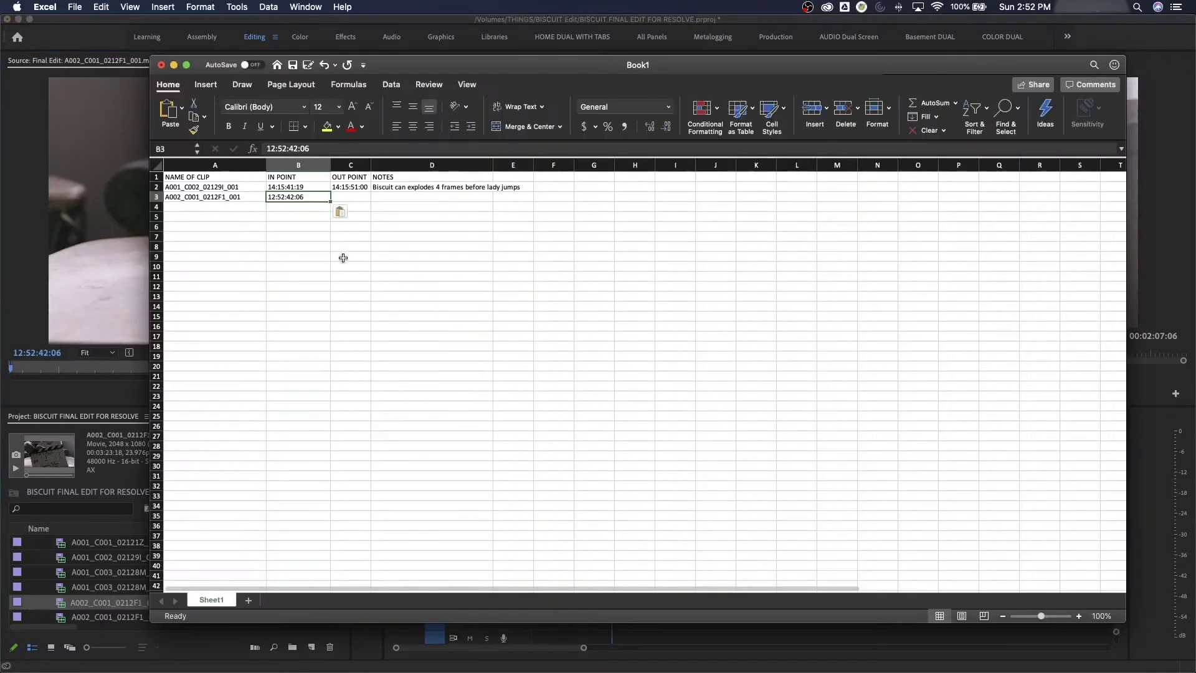
{"action": "key", "text": "super+Tab"}
{"action": "key", "text": "super+v"}
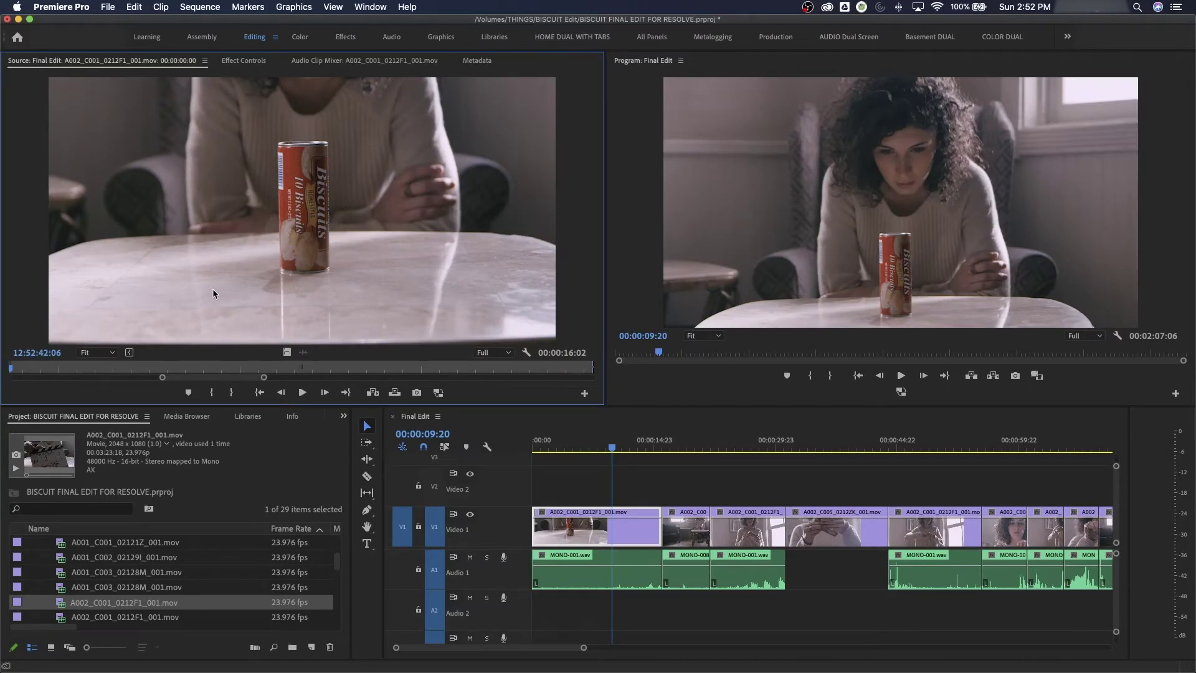
{"action": "key", "text": "Return"}
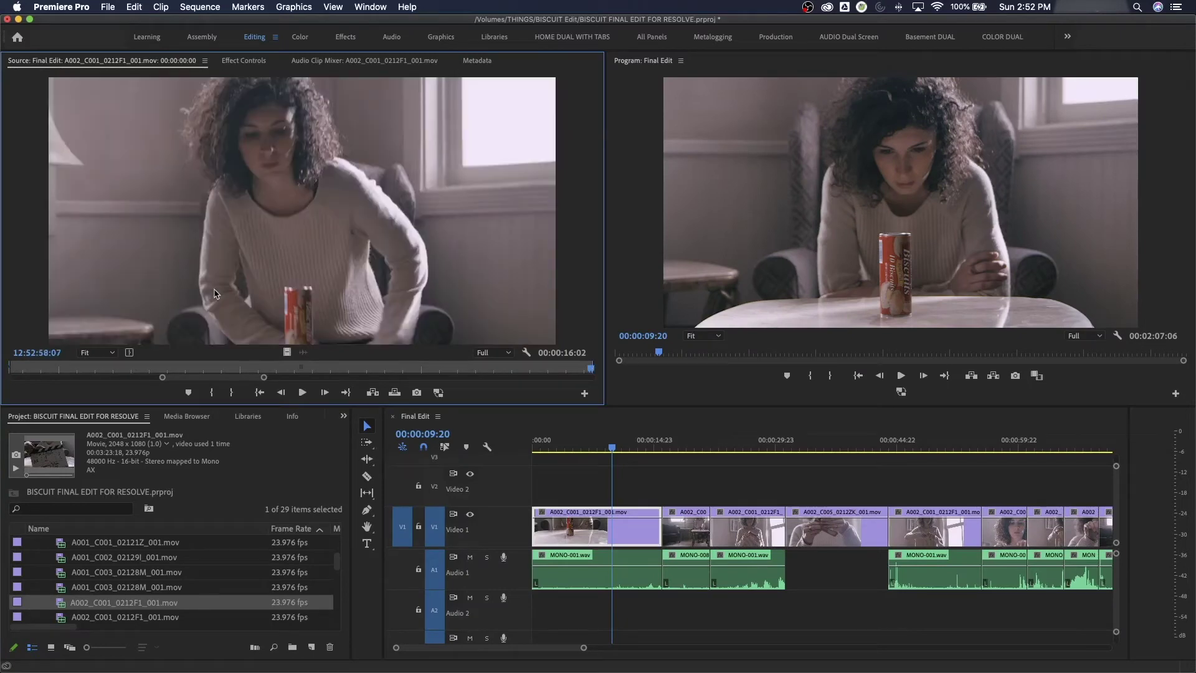
{"action": "left_click", "coordinate": [54, 353]}
Step: Paste out point 12:52:58:07 into C3 and type 'Stabilize doll' in the notes cell
{"action": "key", "text": "super+c"}
{"action": "key", "text": "super+Tab"}
{"action": "left_click", "coordinate": [352, 198]}
{"action": "key", "text": "super+v"}
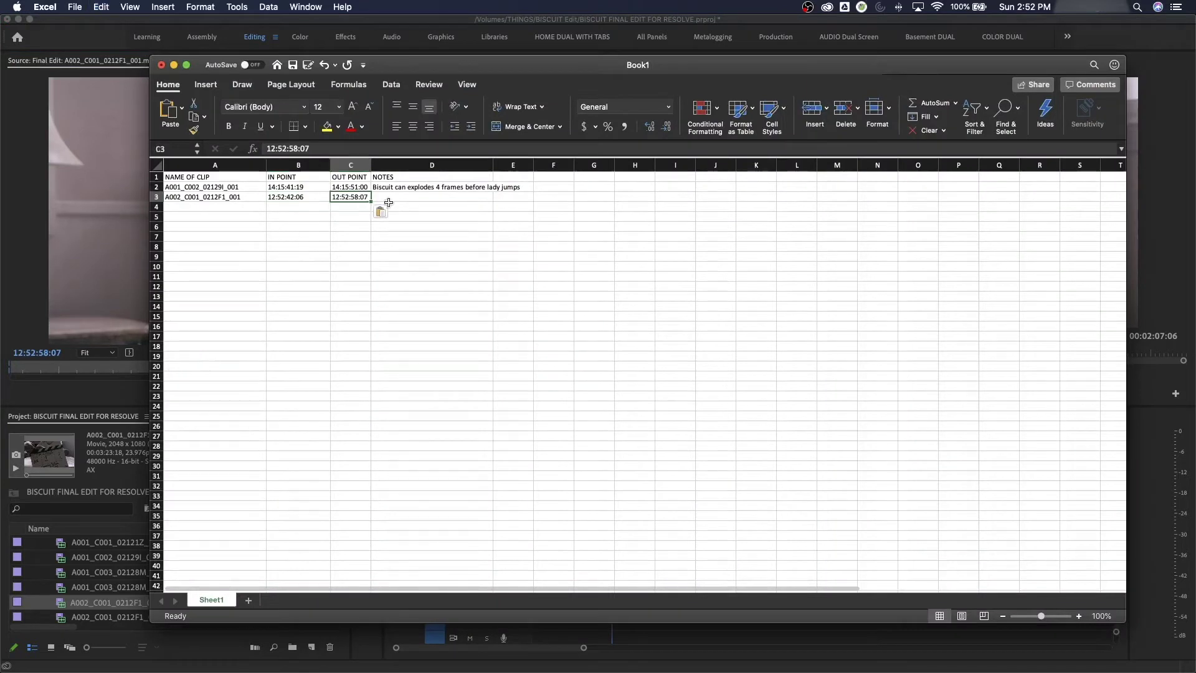
{"action": "left_click", "coordinate": [402, 198]}
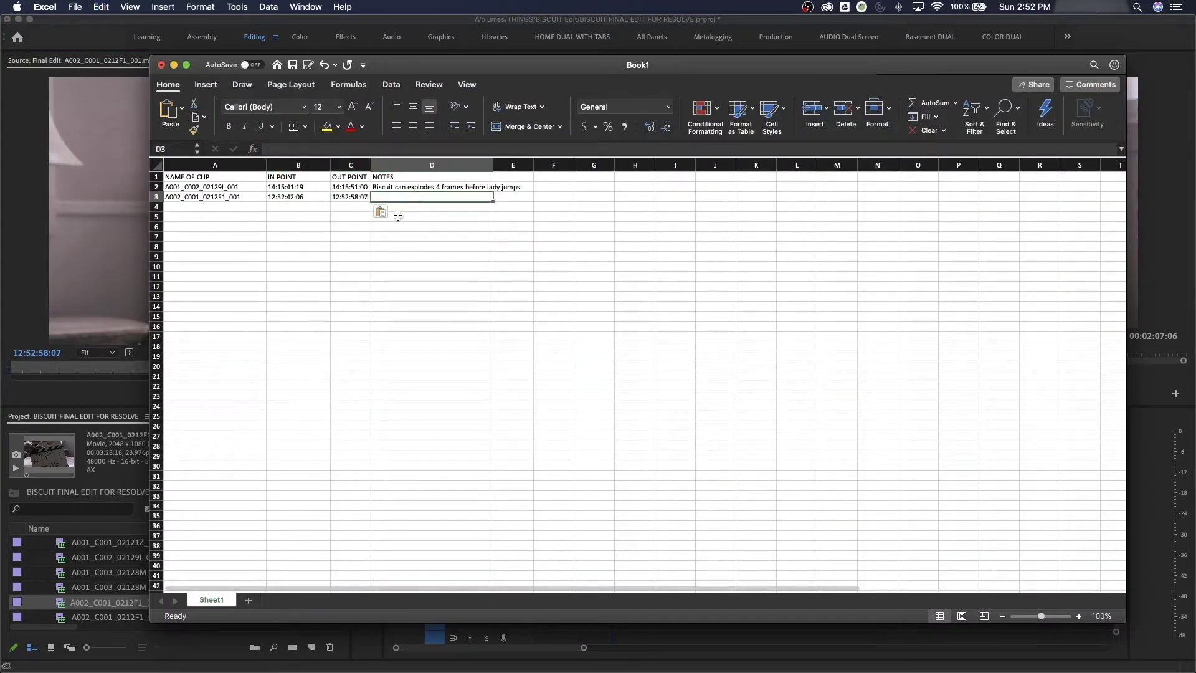
{"action": "type", "text": "Stabilize doll"}
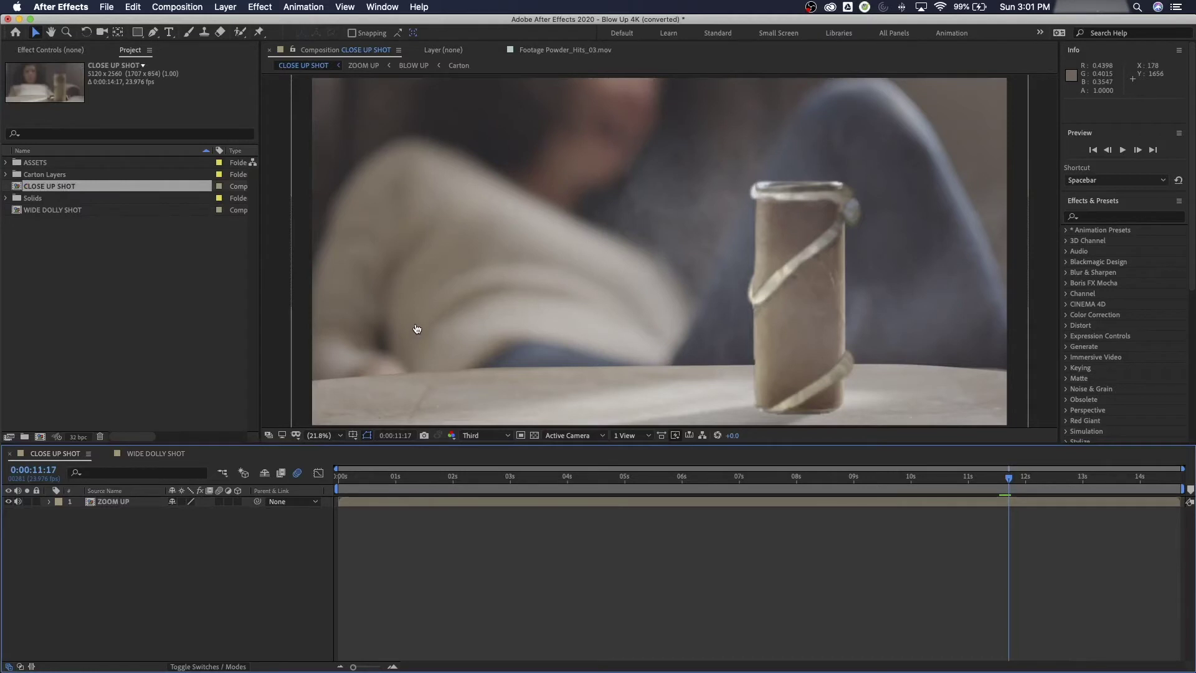
{"action": "key", "text": "super+Tab"}
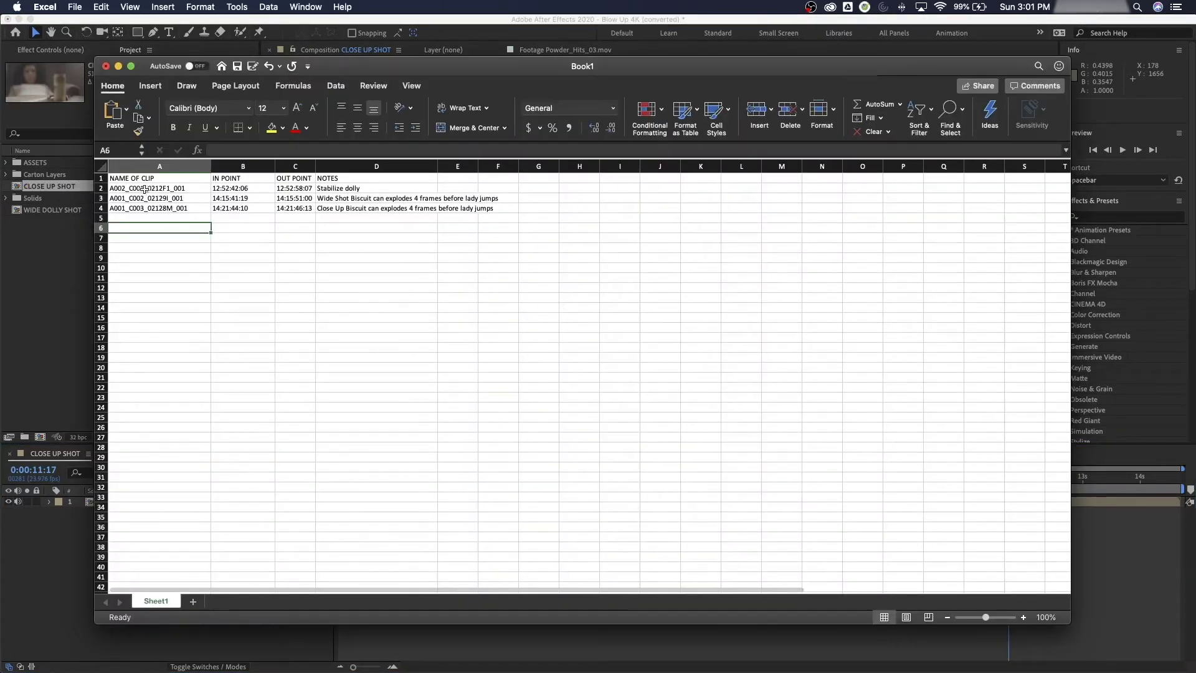
{"action": "left_click", "coordinate": [145, 187]}
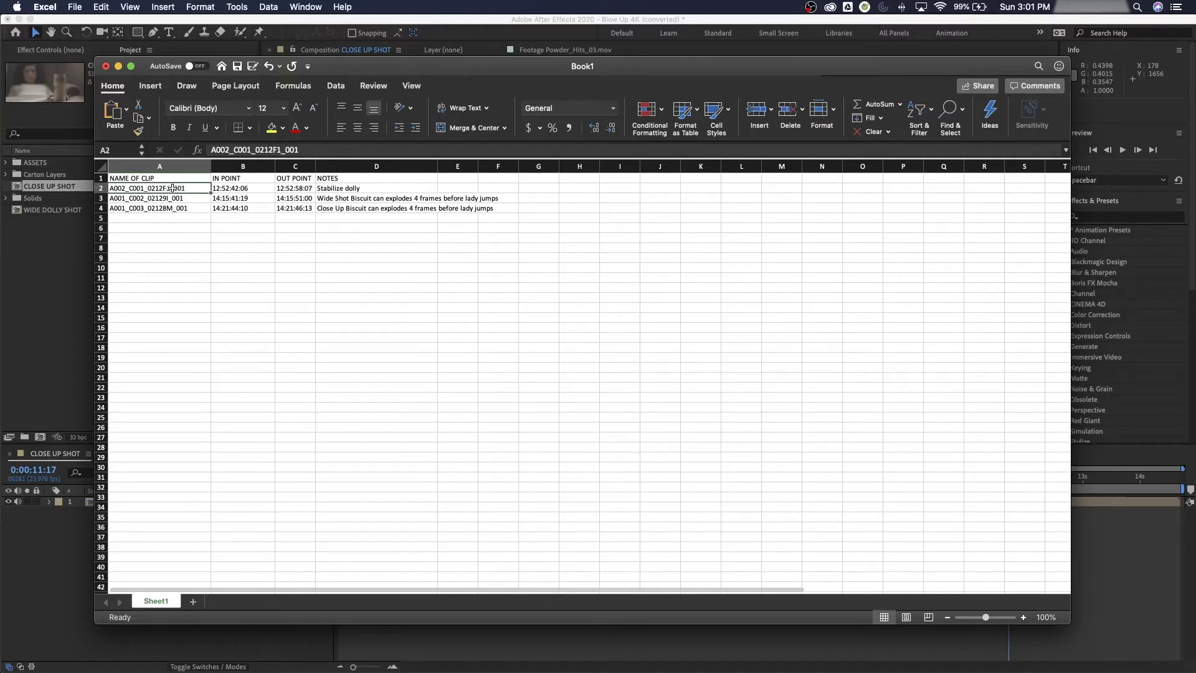
{"action": "double_click", "coordinate": [187, 190]}
{"action": "left_click_drag", "start_coordinate": [187, 190], "coordinate": [108, 188]}
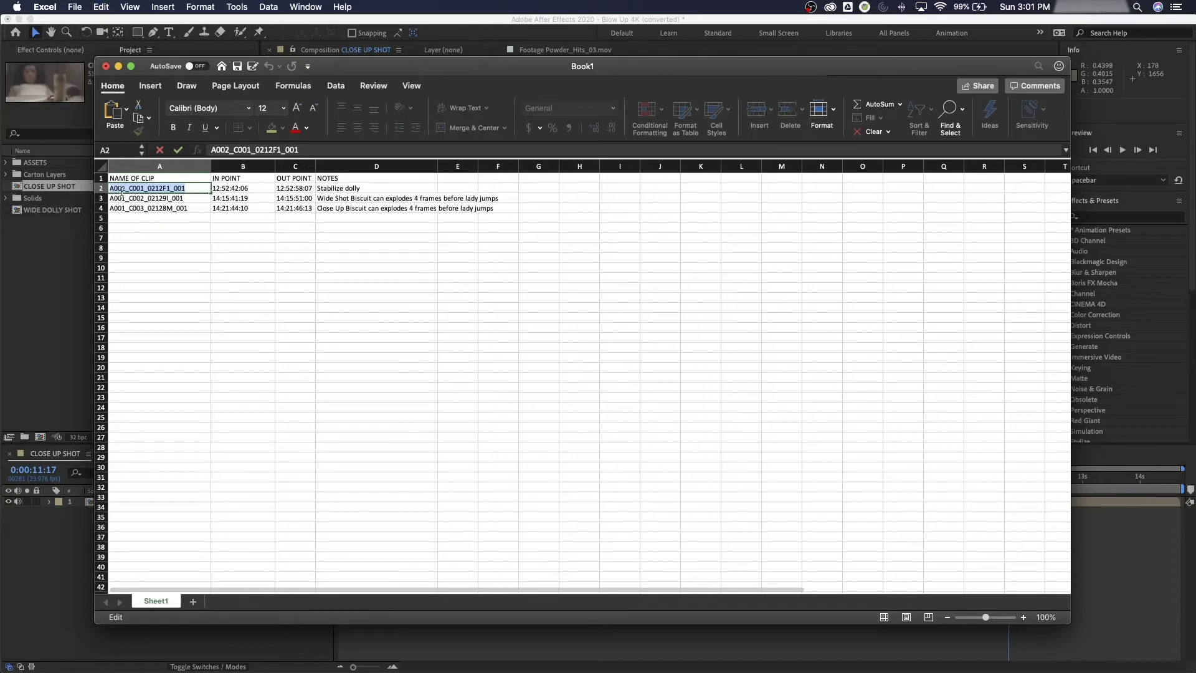
Step: Import A002_C001_0212F1_001.R3D from the A002_C001_0212F1.RDC folder into the project
{"action": "left_click", "coordinate": [58, 243]}
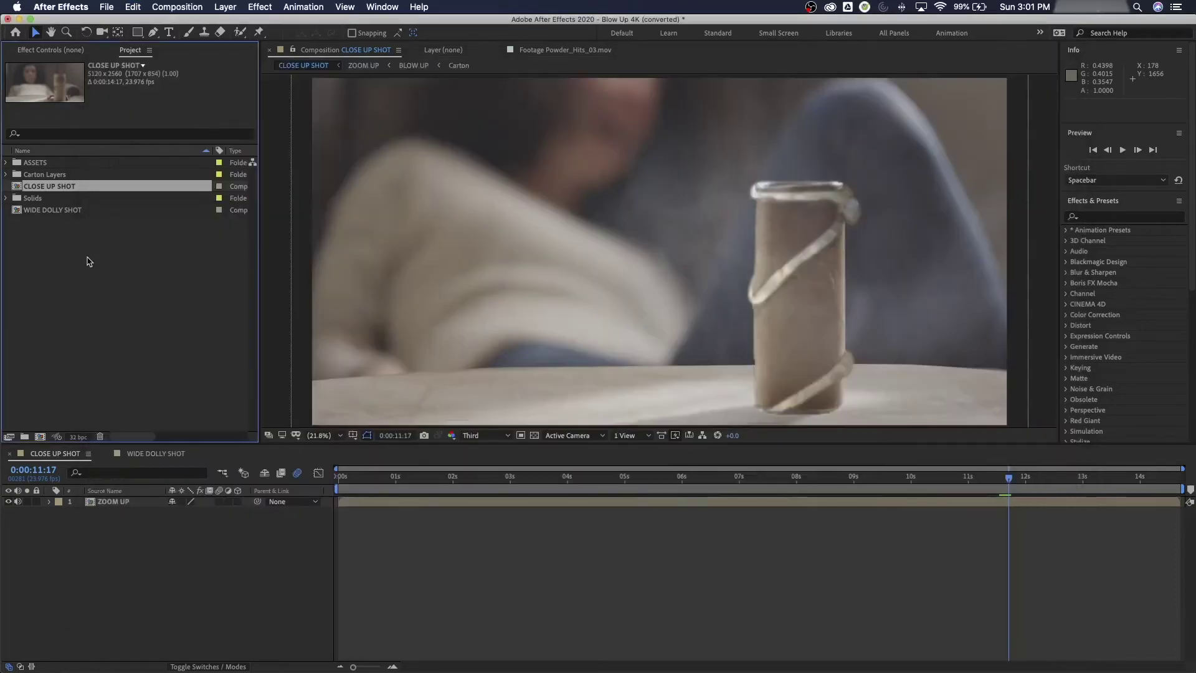
{"action": "double_click", "coordinate": [89, 262]}
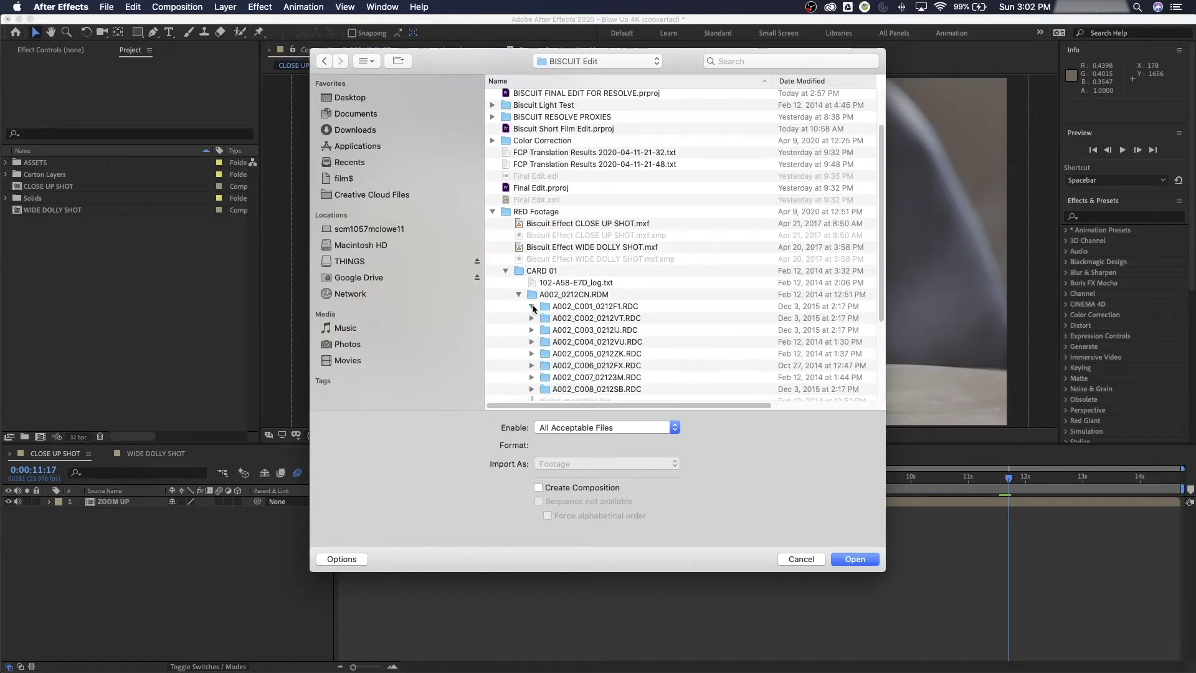
{"action": "left_click", "coordinate": [532, 307]}
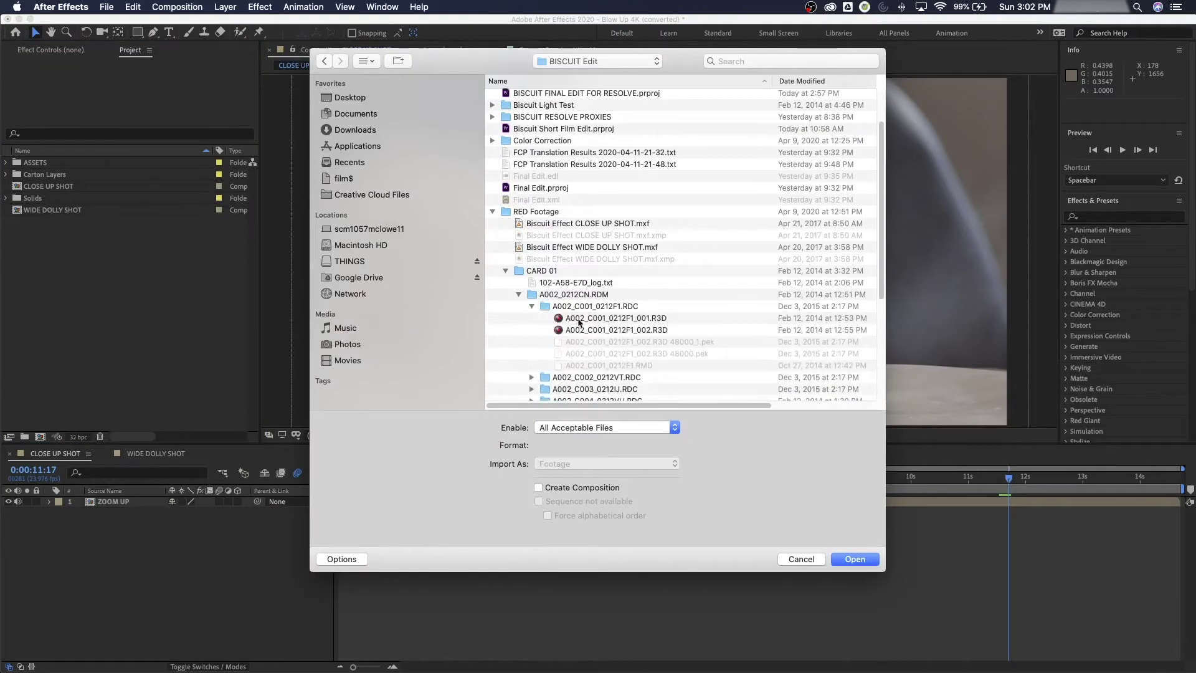
{"action": "left_click", "coordinate": [579, 319]}
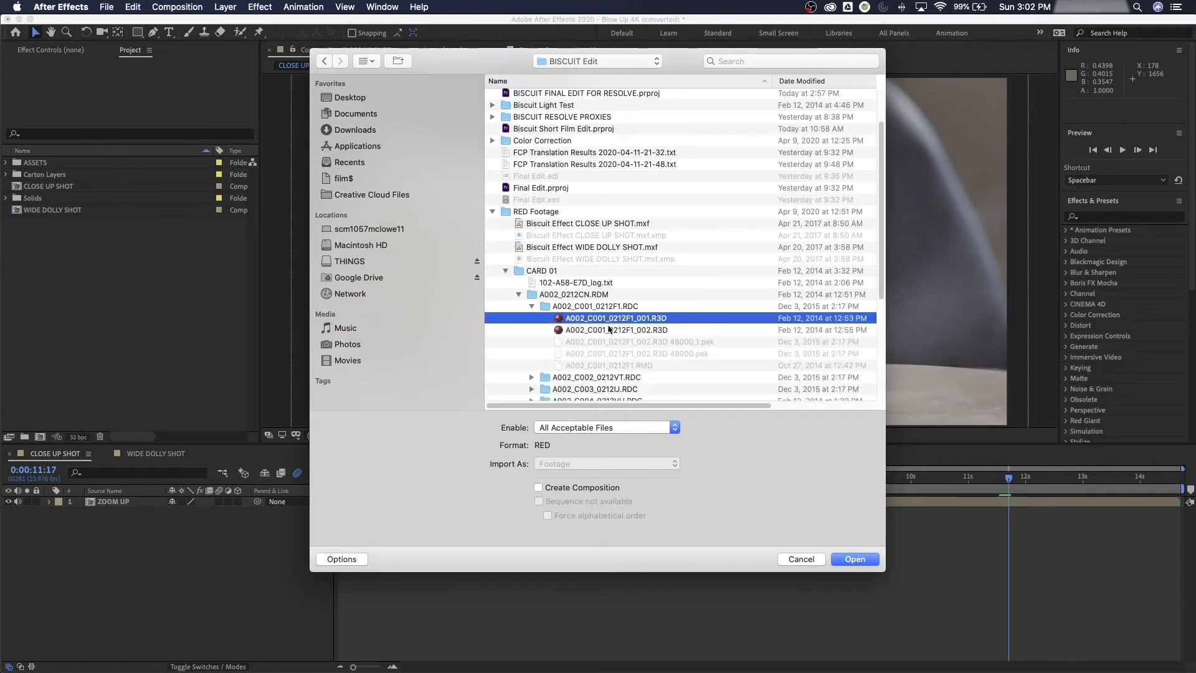
{"action": "left_click", "coordinate": [854, 559]}
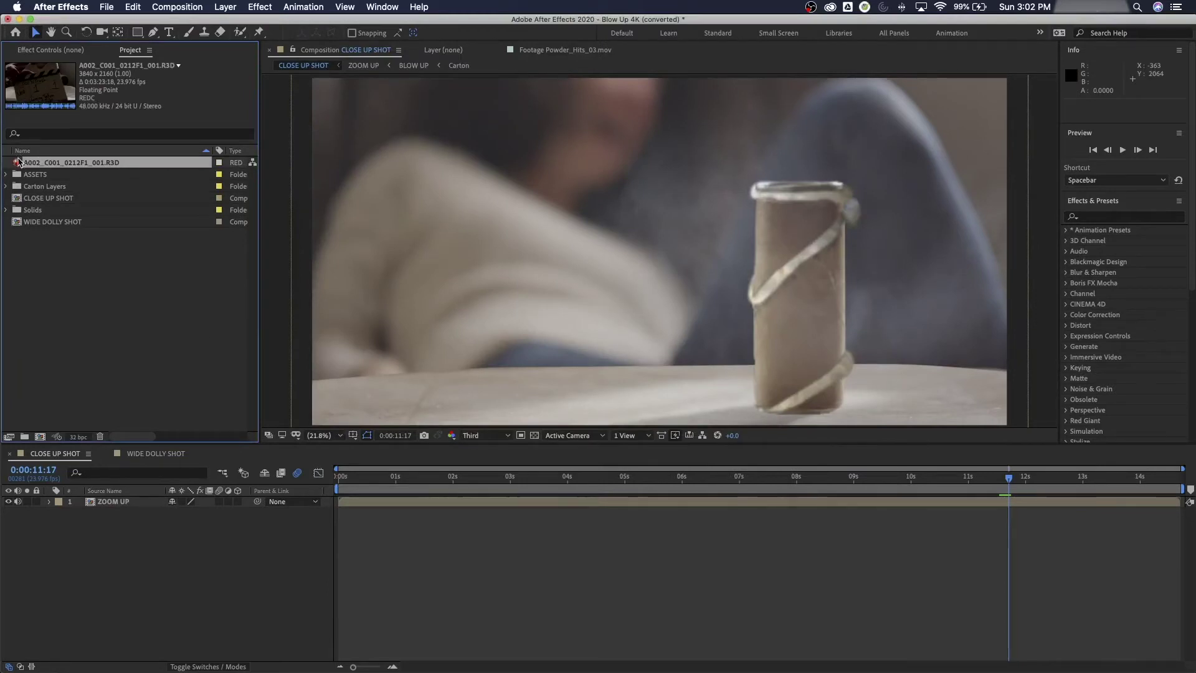
Step: Trim the R3D footage to in point 12:52:42:06 and out point 12:52:58:07
{"action": "double_click", "coordinate": [20, 162]}
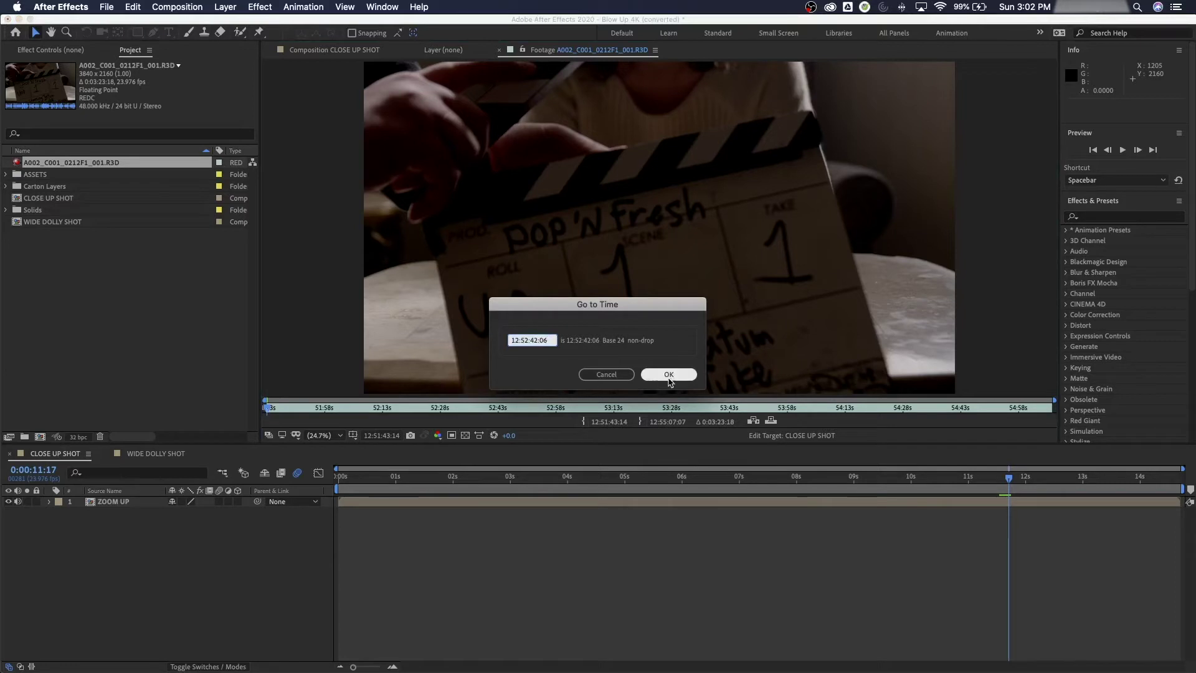
{"action": "left_click", "coordinate": [668, 374]}
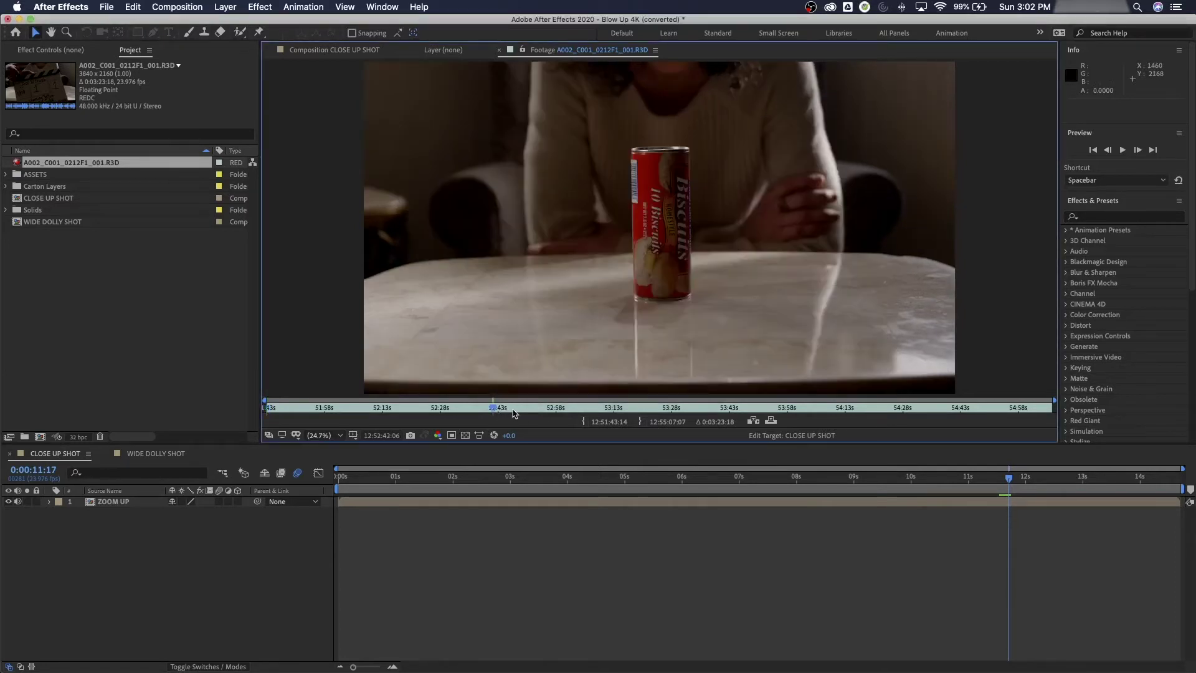
{"action": "left_click", "coordinate": [583, 421]}
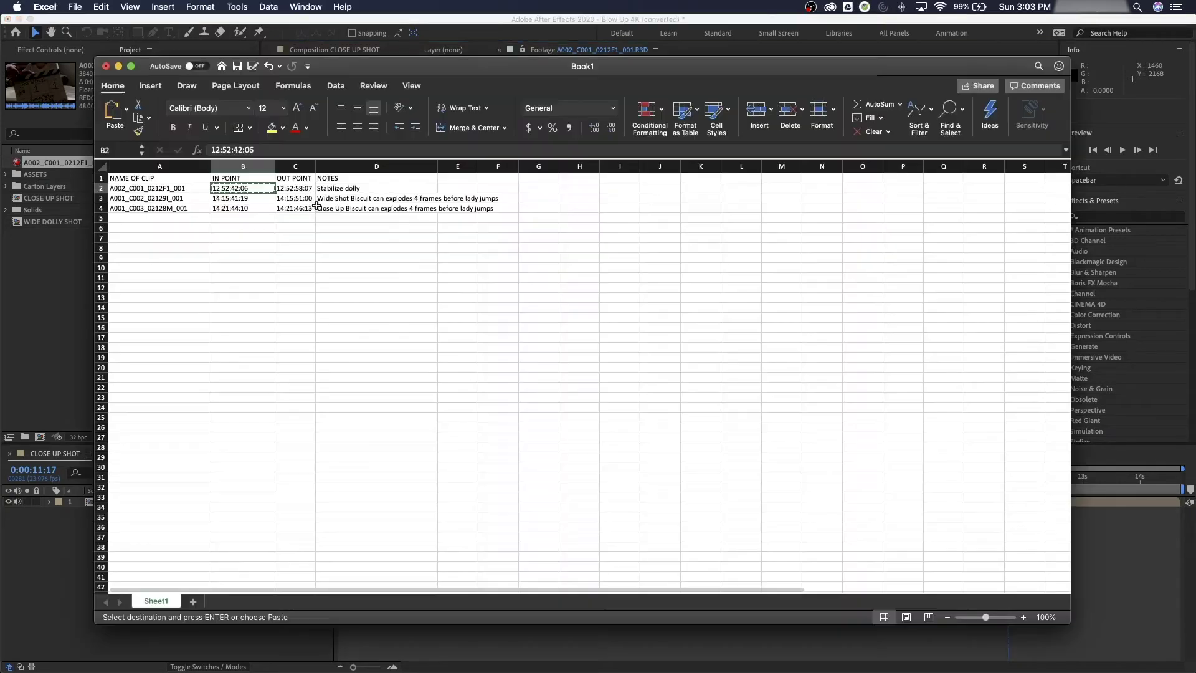
{"action": "key", "text": "super+Tab"}
{"action": "left_click", "coordinate": [302, 188]}
{"action": "key", "text": "super+c"}
{"action": "key", "text": "super+Tab"}
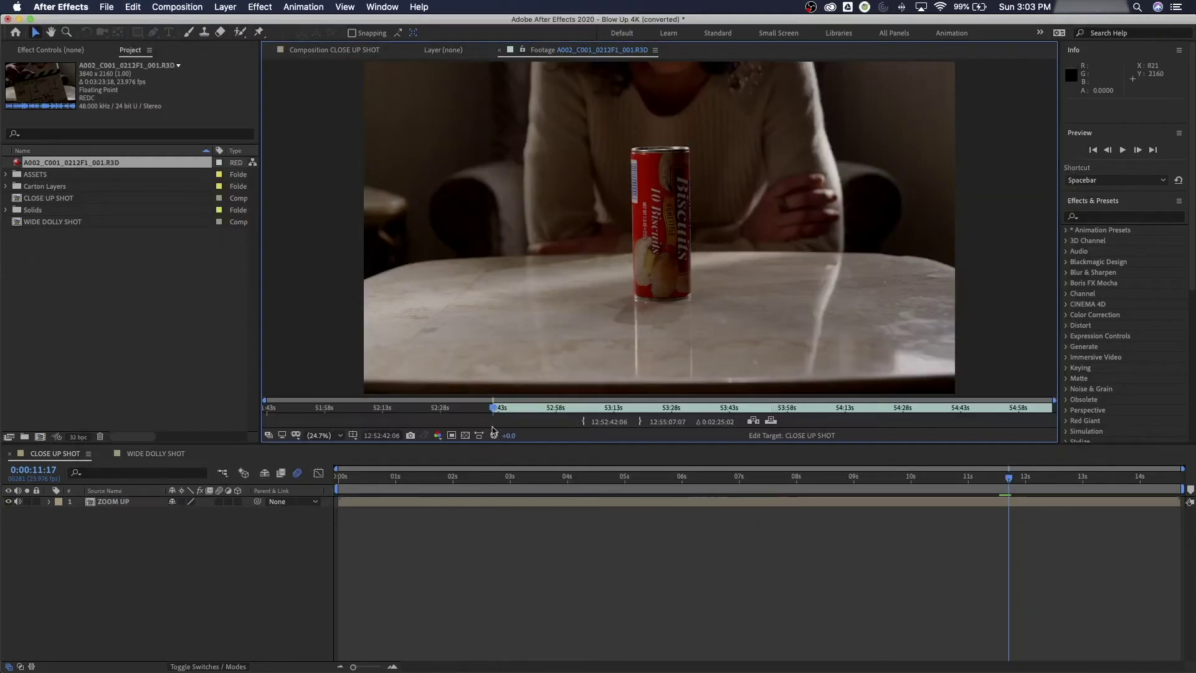
{"action": "left_click", "coordinate": [378, 436]}
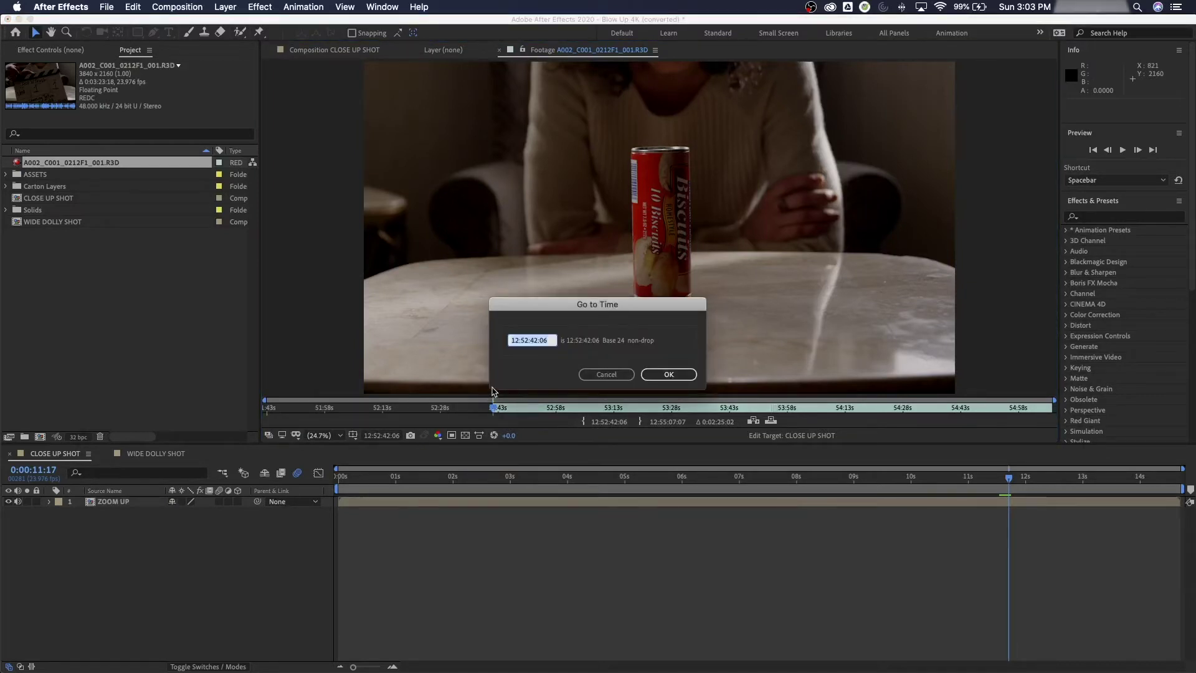
{"action": "key", "text": "super+v"}
{"action": "key", "text": "Return"}
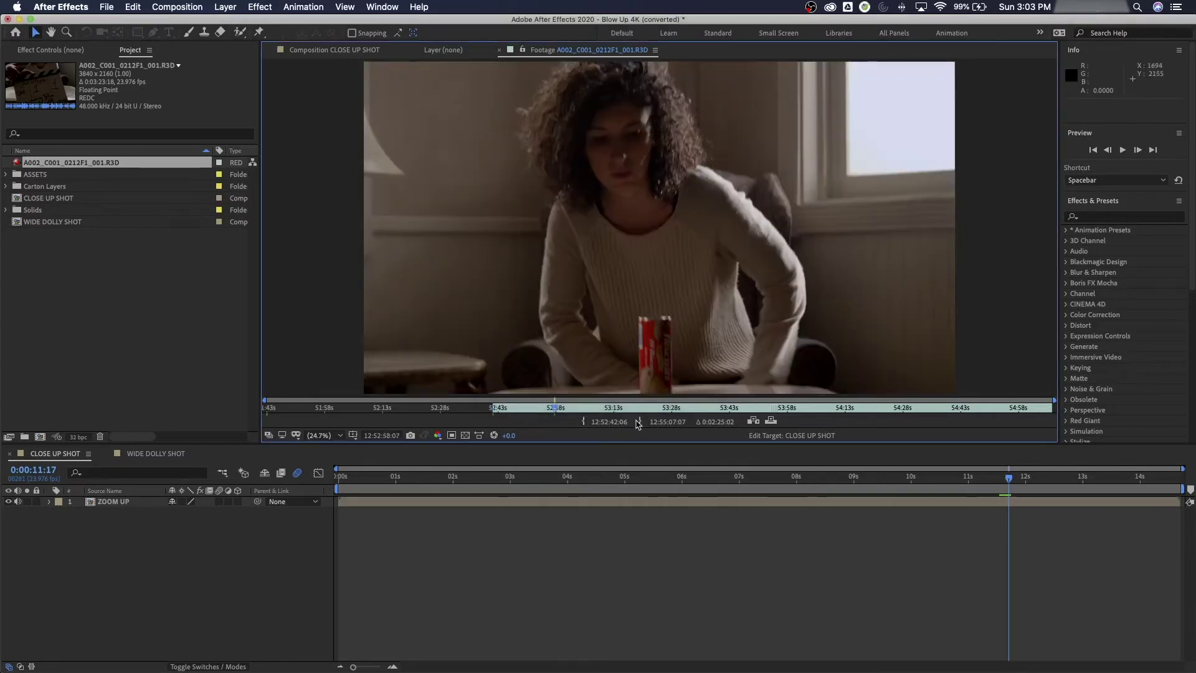
{"action": "left_click", "coordinate": [642, 422]}
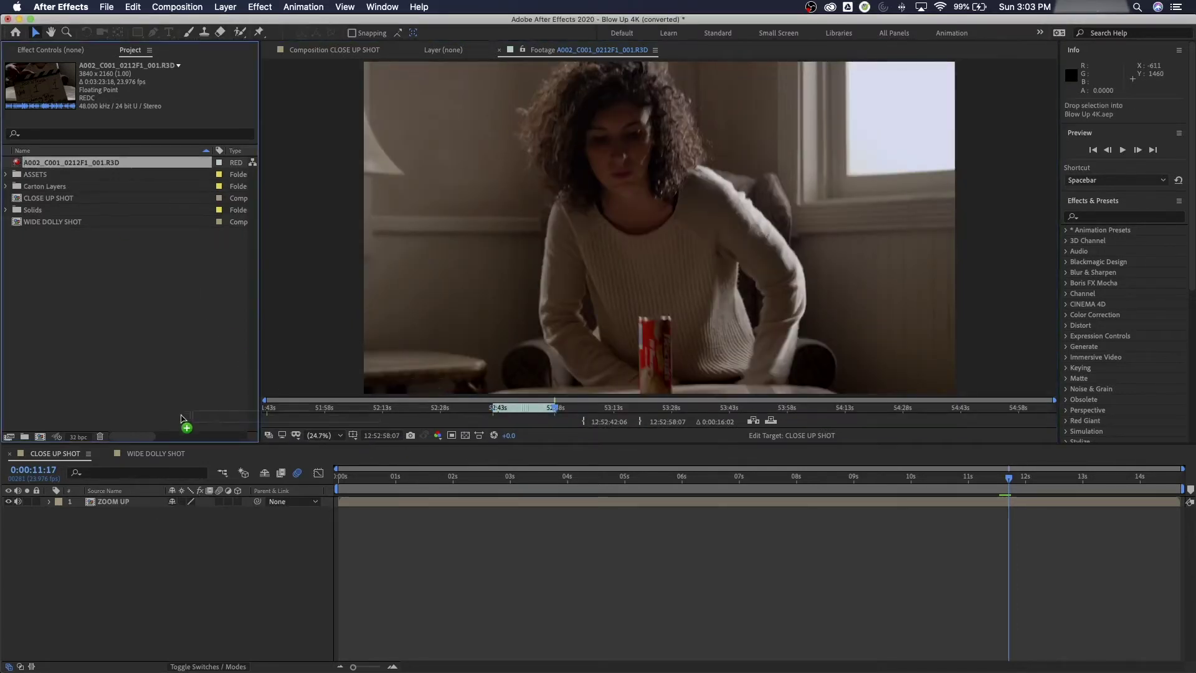
Step: Add a DURATION heading in G1 with 16:02 entered beneath it
{"action": "key", "text": "super+Tab"}
{"action": "left_click", "coordinate": [530, 179]}
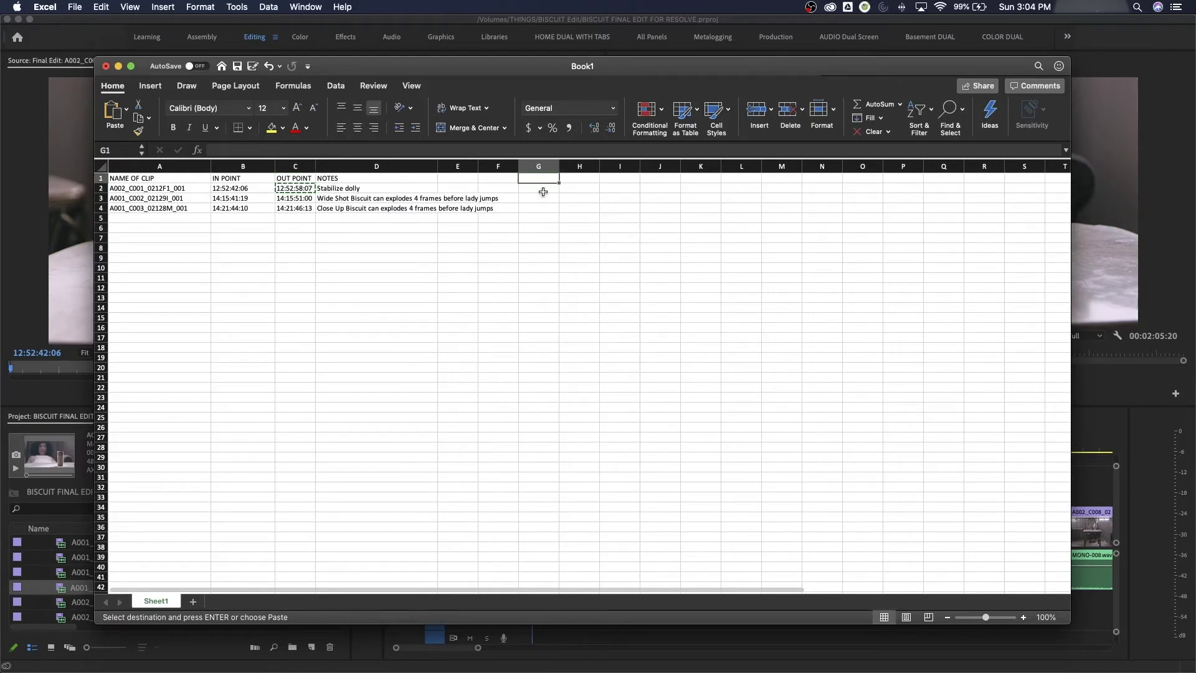
{"action": "type", "text": "DURATION"}
{"action": "key", "text": "Return"}
{"action": "type", "text": "16:02"}
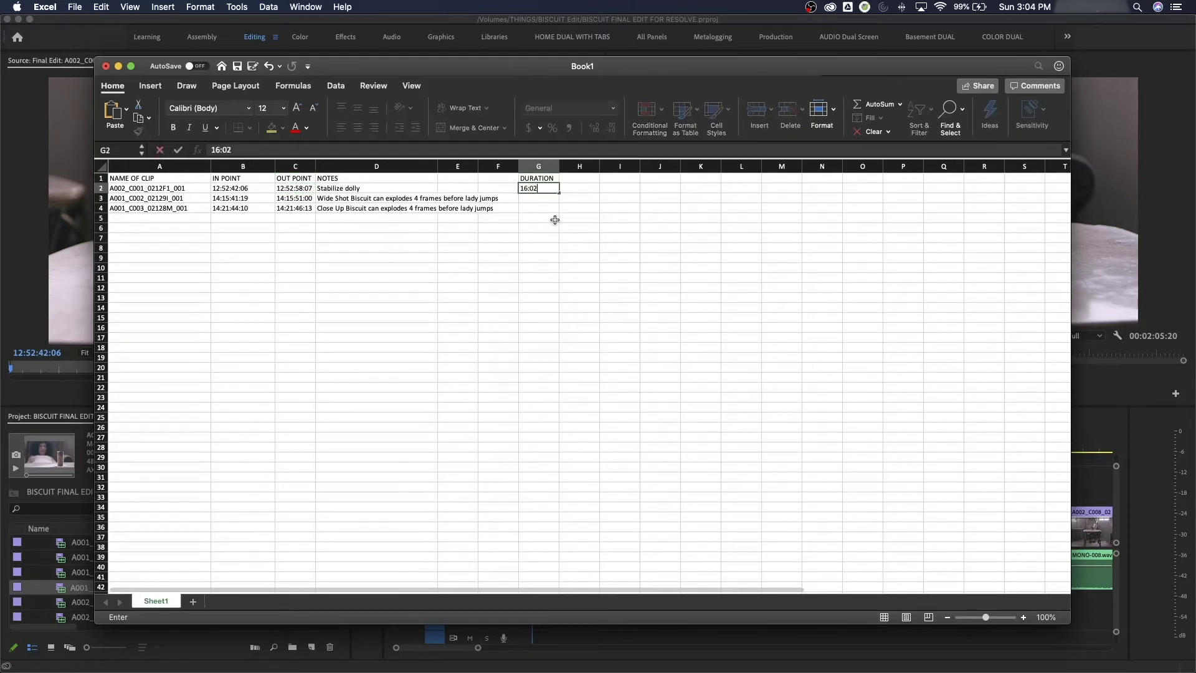
{"action": "left_click", "coordinate": [498, 257]}
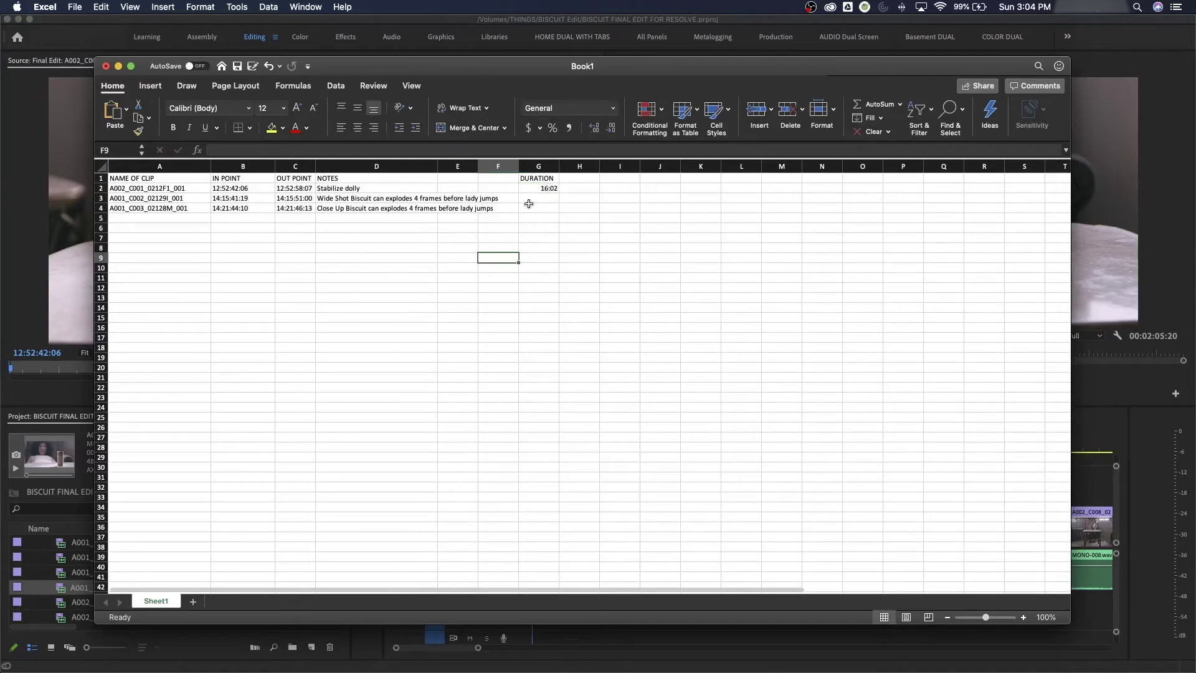
{"action": "left_click", "coordinate": [549, 188]}
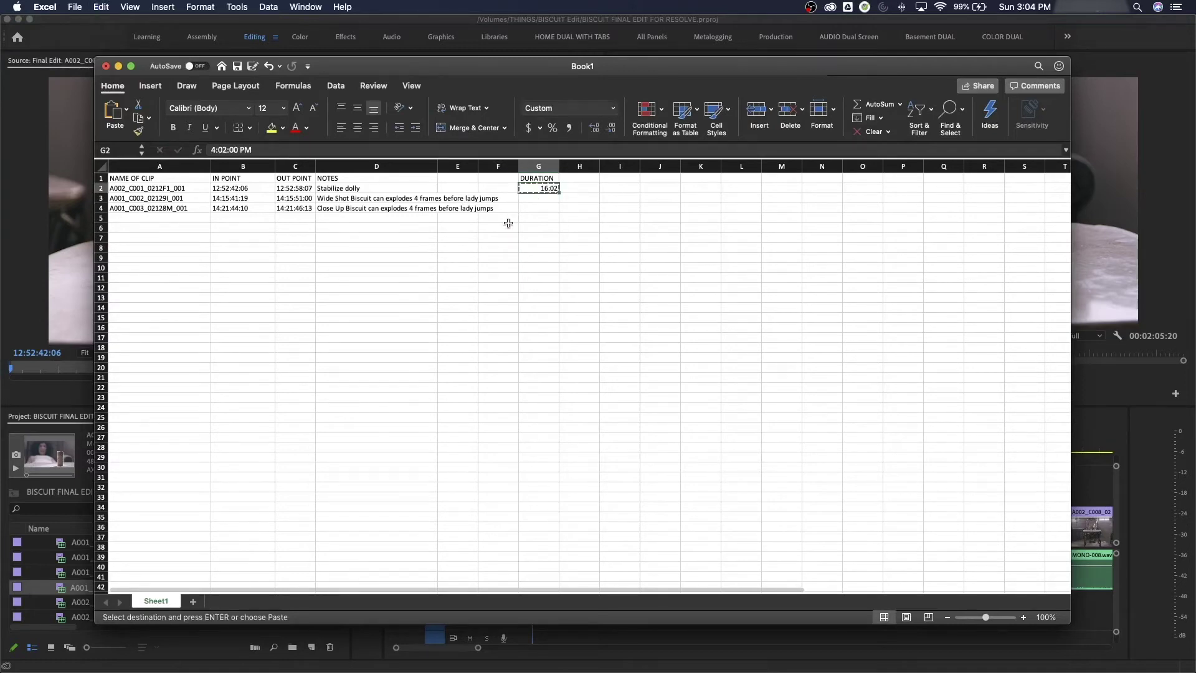
Step: Accept comp A002_C001_0212F1_001's settings (12:52:42:06 start, 16:02 duration) and add the R3D layer
{"action": "key", "text": "super+Tab"}
{"action": "right_click", "coordinate": [55, 164]}
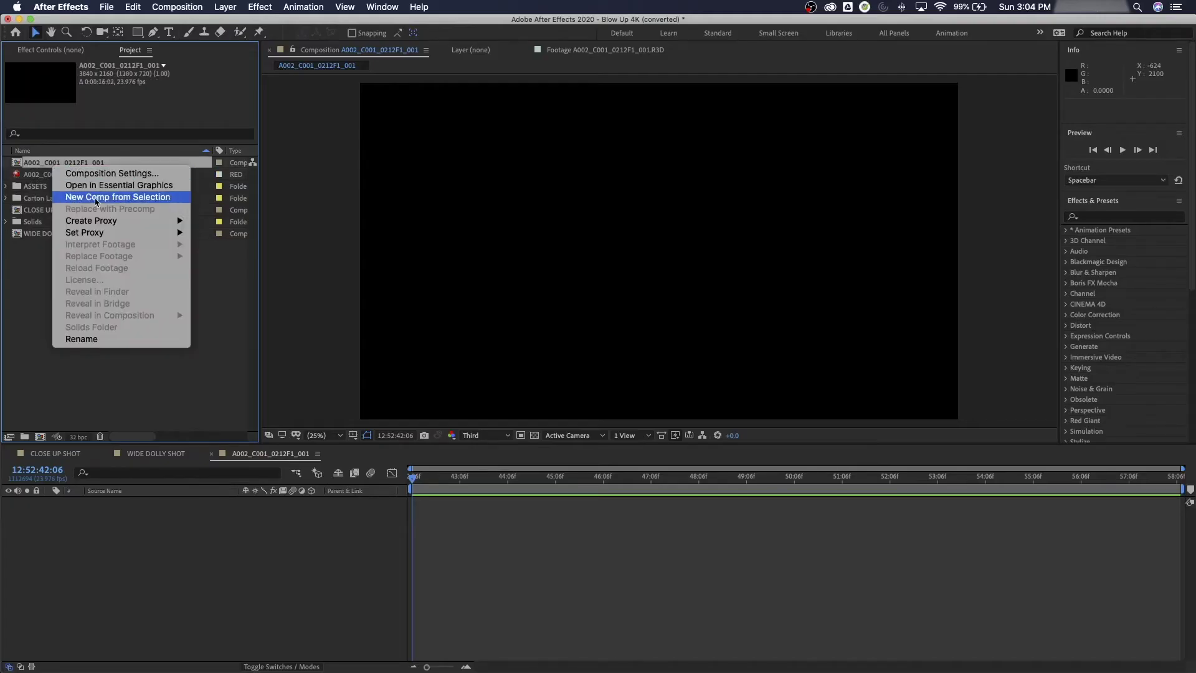
{"action": "left_click", "coordinate": [109, 174]}
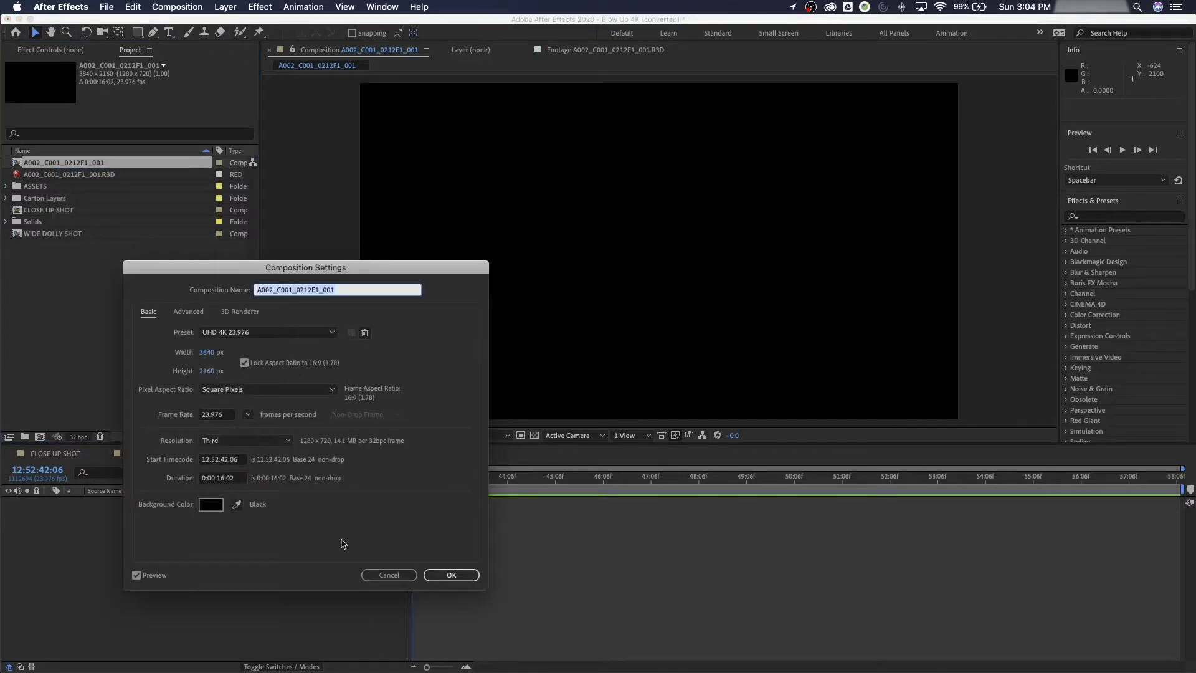
{"action": "left_click", "coordinate": [449, 574]}
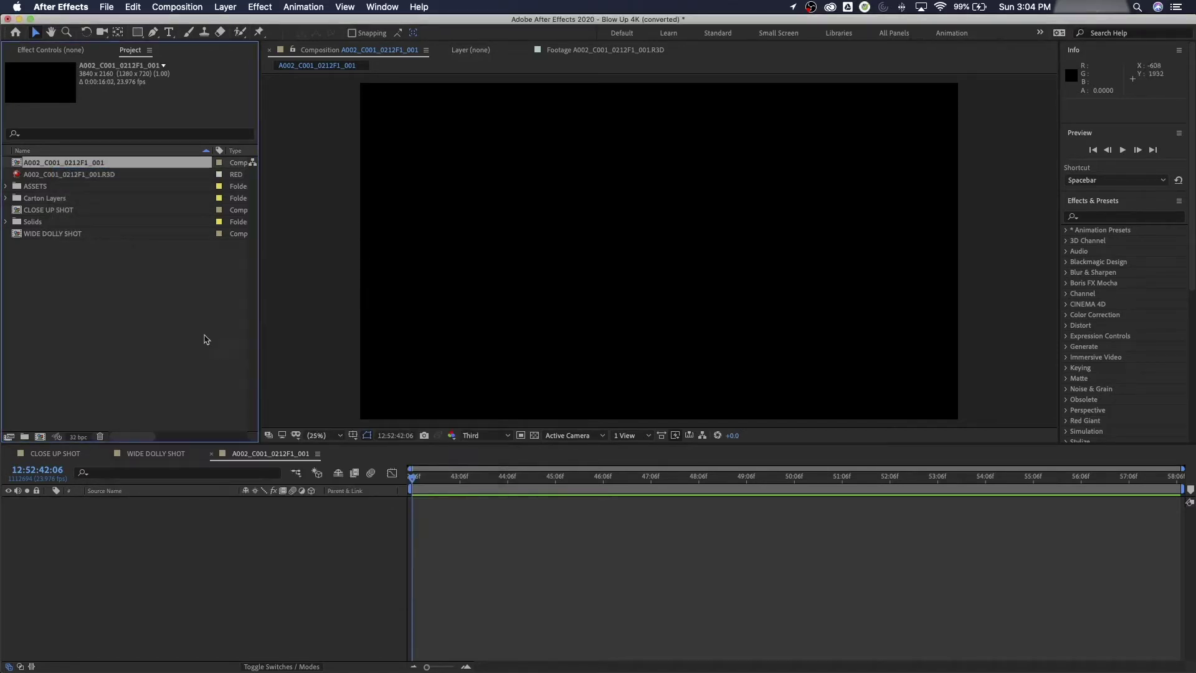
{"action": "left_click_drag", "start_coordinate": [70, 175], "coordinate": [309, 507]}
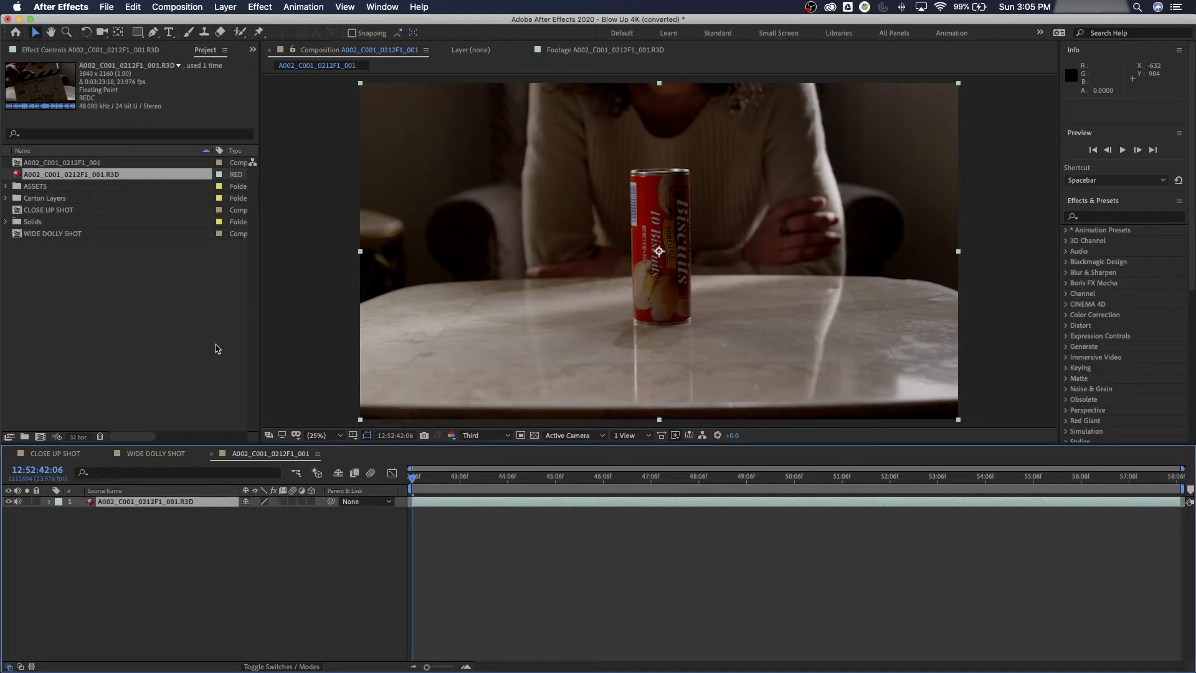
Step: Open the R3D footage's RED source settings through Interpret Footage
{"action": "right_click", "coordinate": [48, 178]}
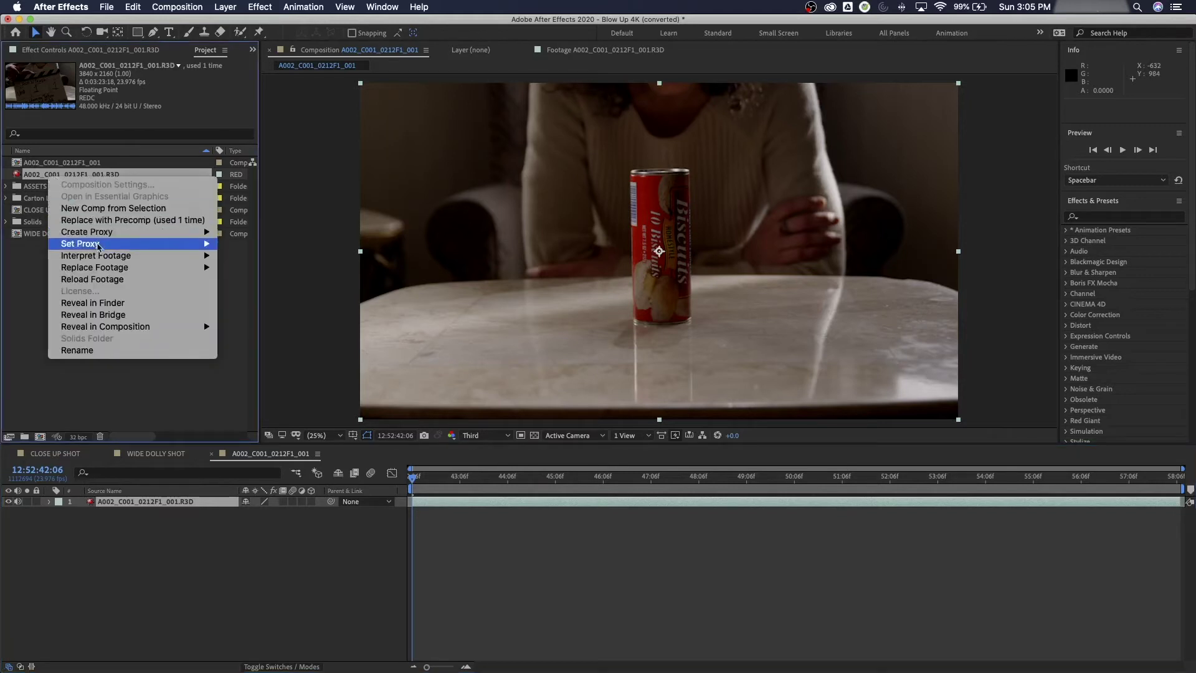
{"action": "mouse_move", "coordinate": [128, 265]}
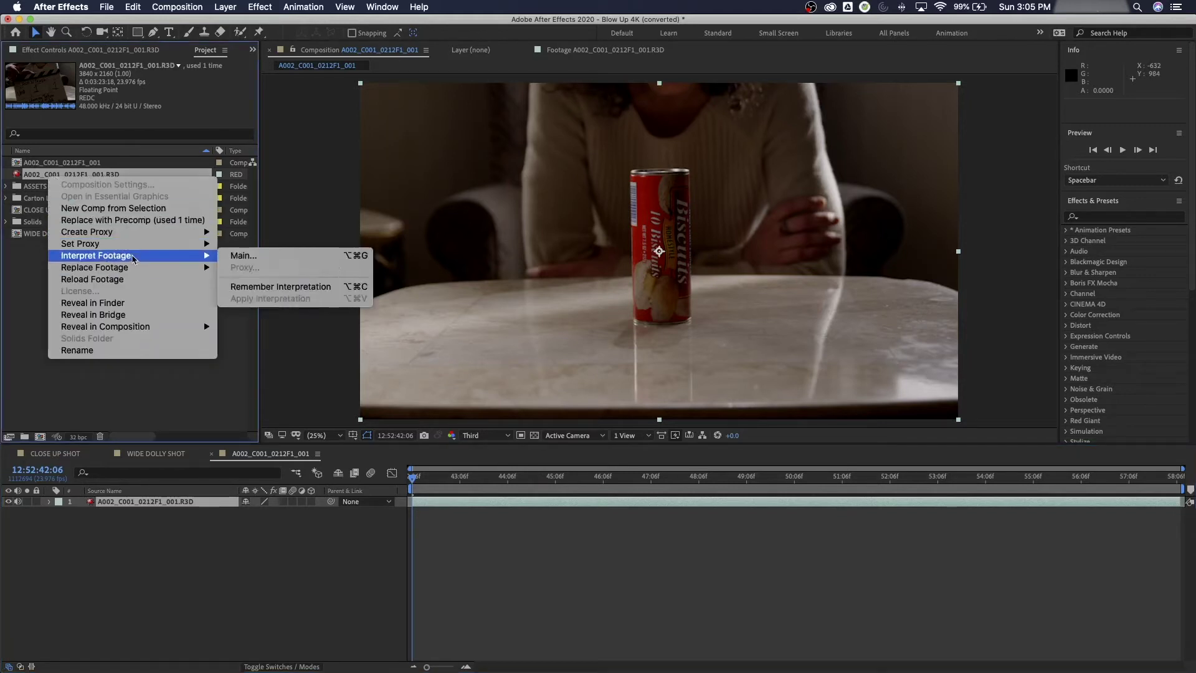
{"action": "left_click", "coordinate": [257, 261]}
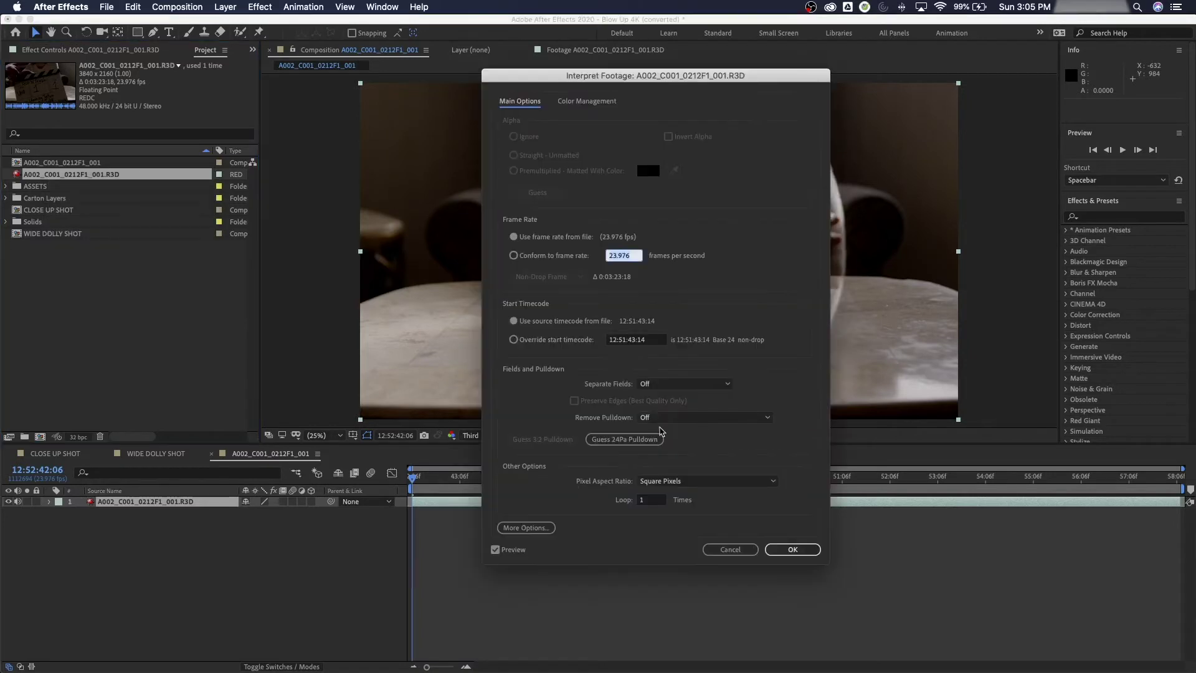
{"action": "left_click", "coordinate": [516, 498]}
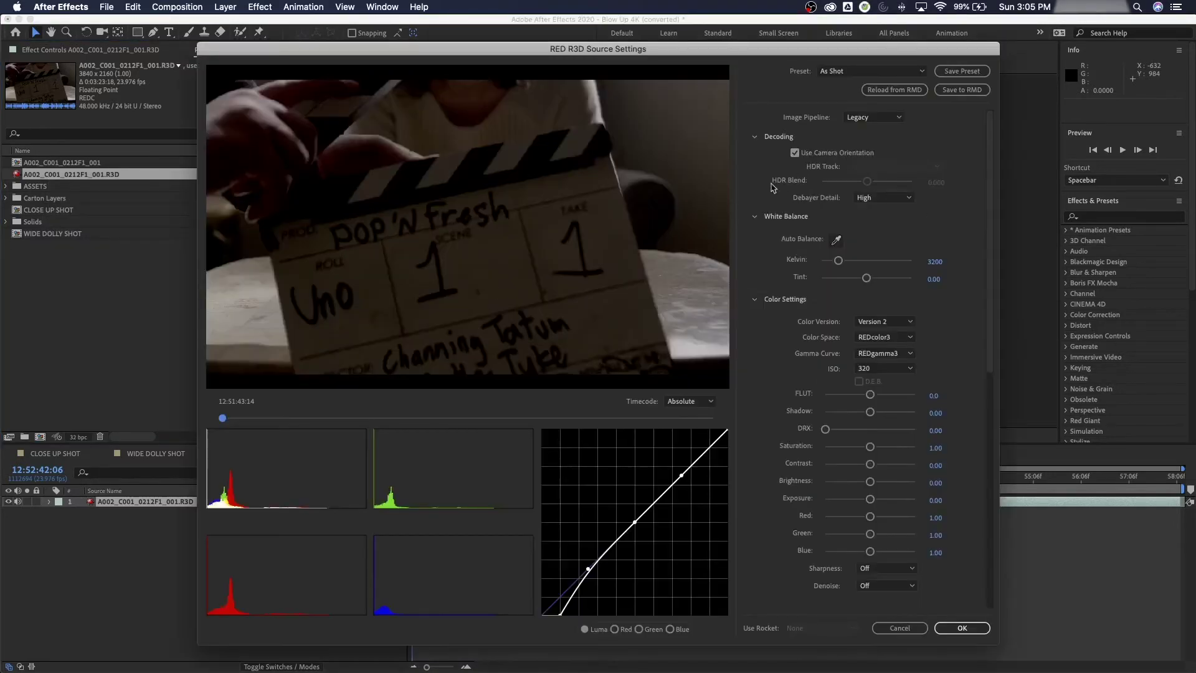
{"action": "key", "text": "Return"}
{"action": "right_click", "coordinate": [71, 179]}
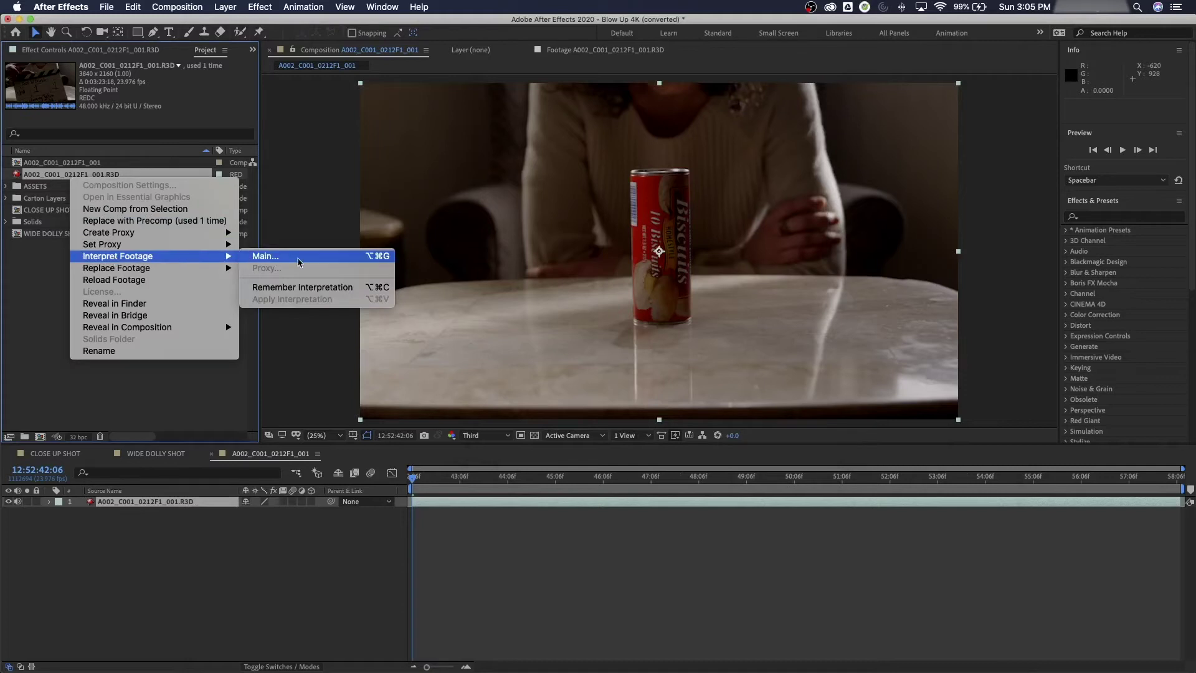
{"action": "left_click", "coordinate": [299, 262]}
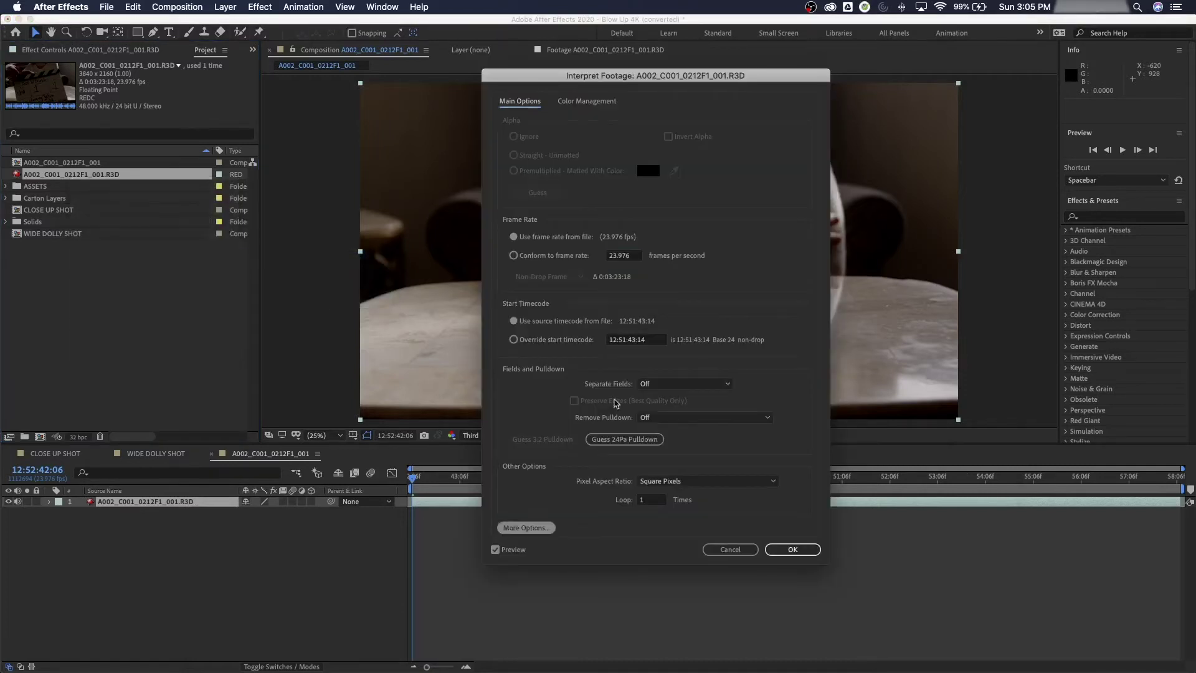
{"action": "left_click", "coordinate": [522, 528]}
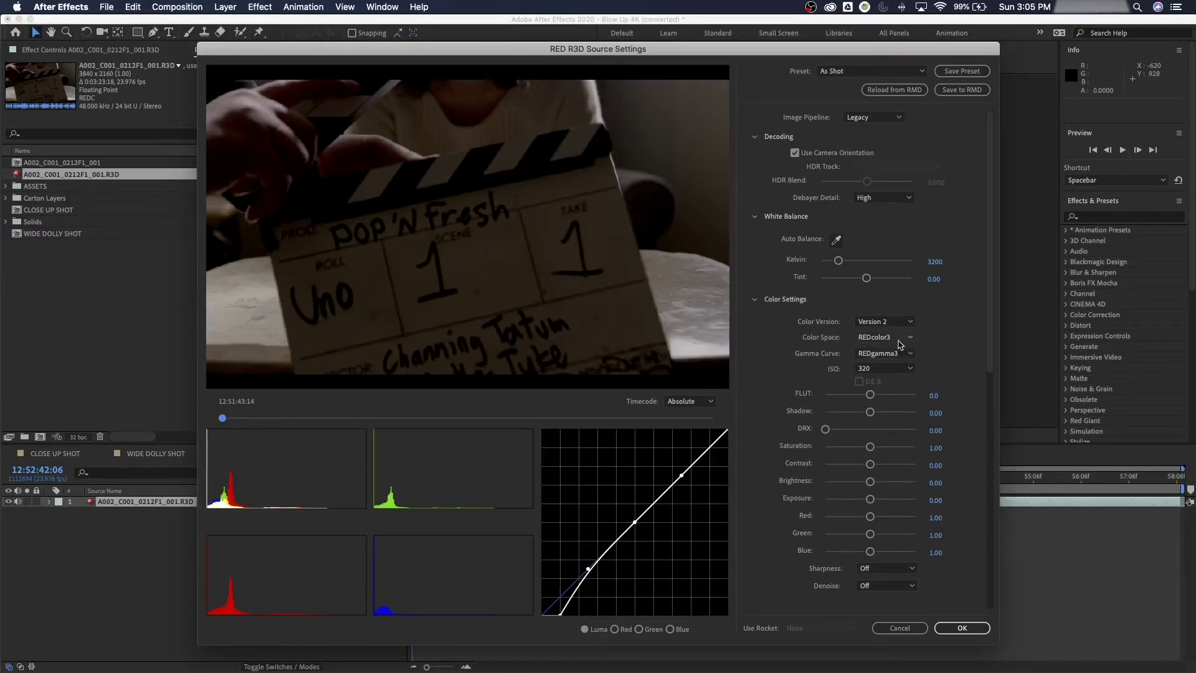
Step: Set Color Space REDcolor4, Gamma Curve REDlogFilm and ISO 800, confirming both dialogs
{"action": "left_click", "coordinate": [897, 337]}
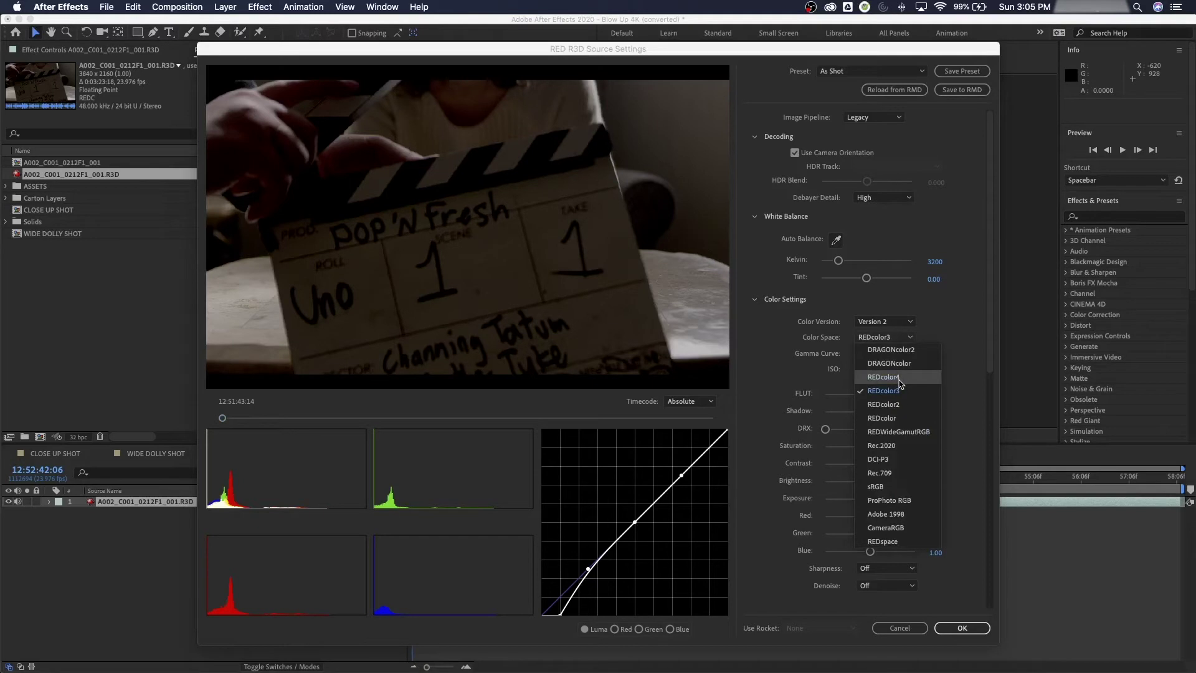
{"action": "left_click", "coordinate": [899, 378]}
{"action": "left_click", "coordinate": [884, 354]}
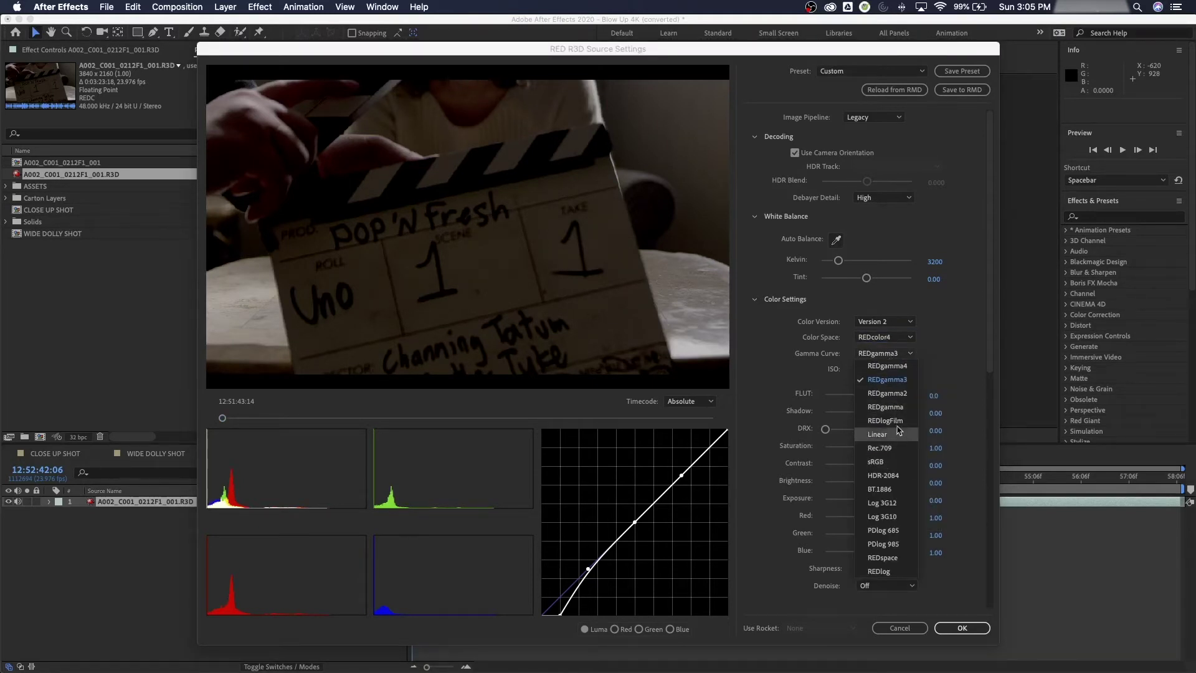
{"action": "left_click", "coordinate": [897, 421]}
{"action": "left_click", "coordinate": [873, 369]}
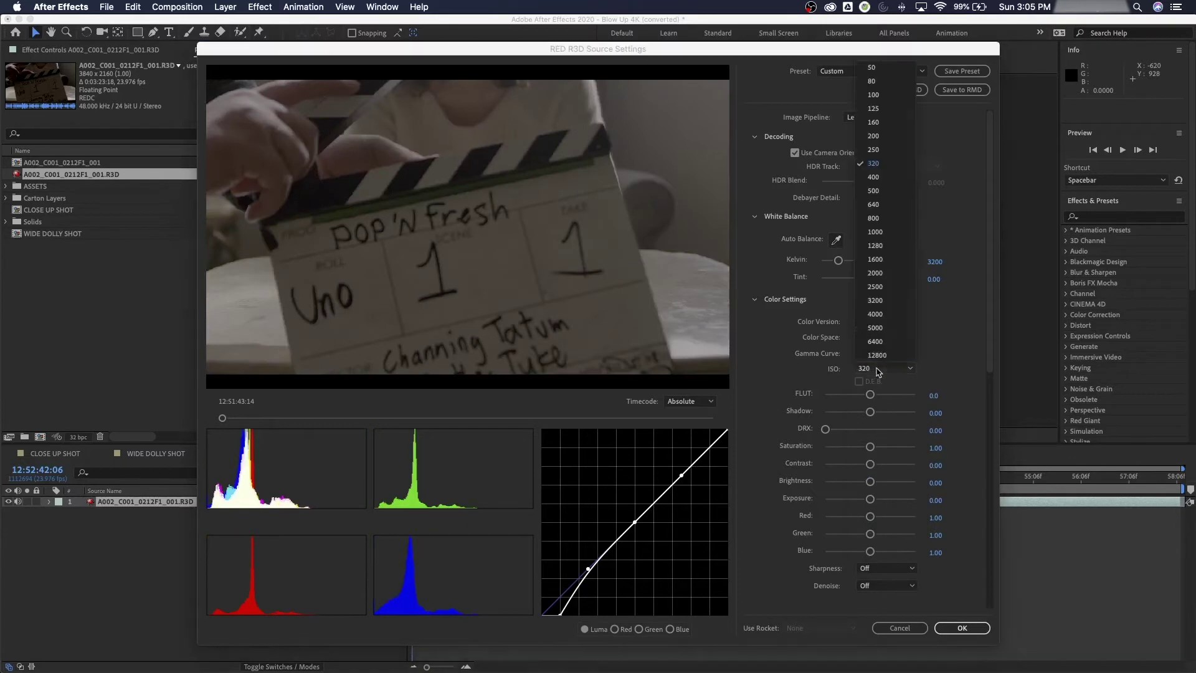
{"action": "left_click", "coordinate": [892, 219]}
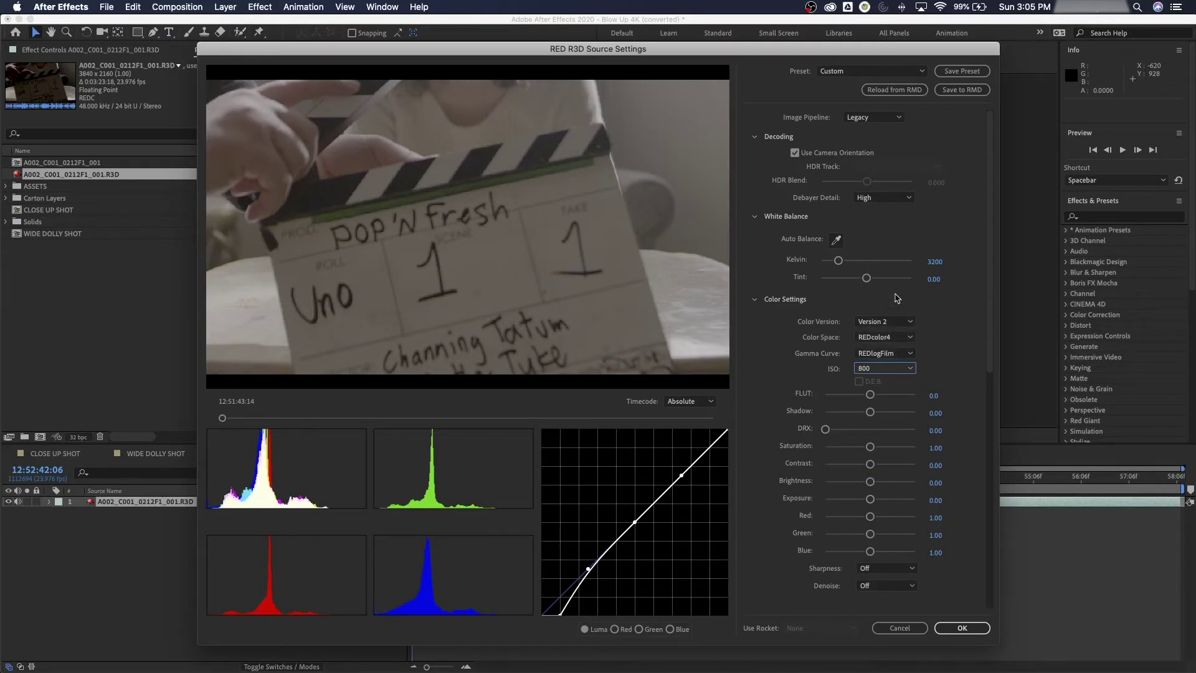
{"action": "left_click", "coordinate": [950, 629]}
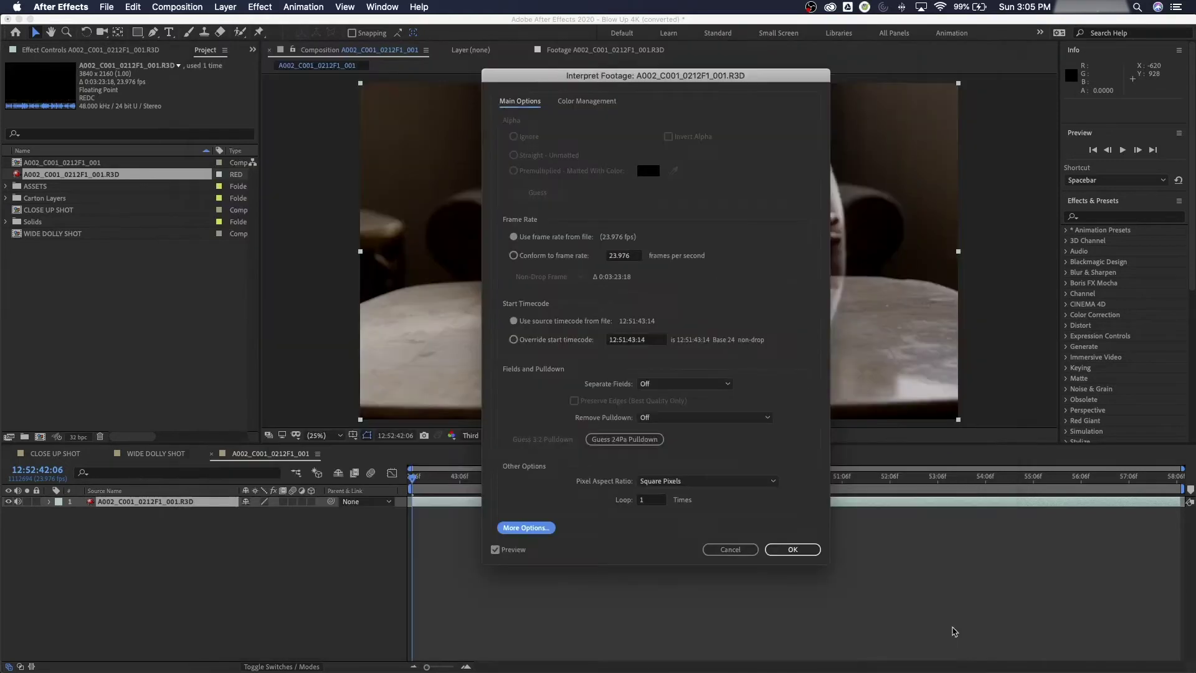
{"action": "left_click", "coordinate": [793, 550]}
Step: Select the RED clip layer and apply Warp Stabilizer to it, found by searching 'stabil'
{"action": "left_click", "coordinate": [81, 247]}
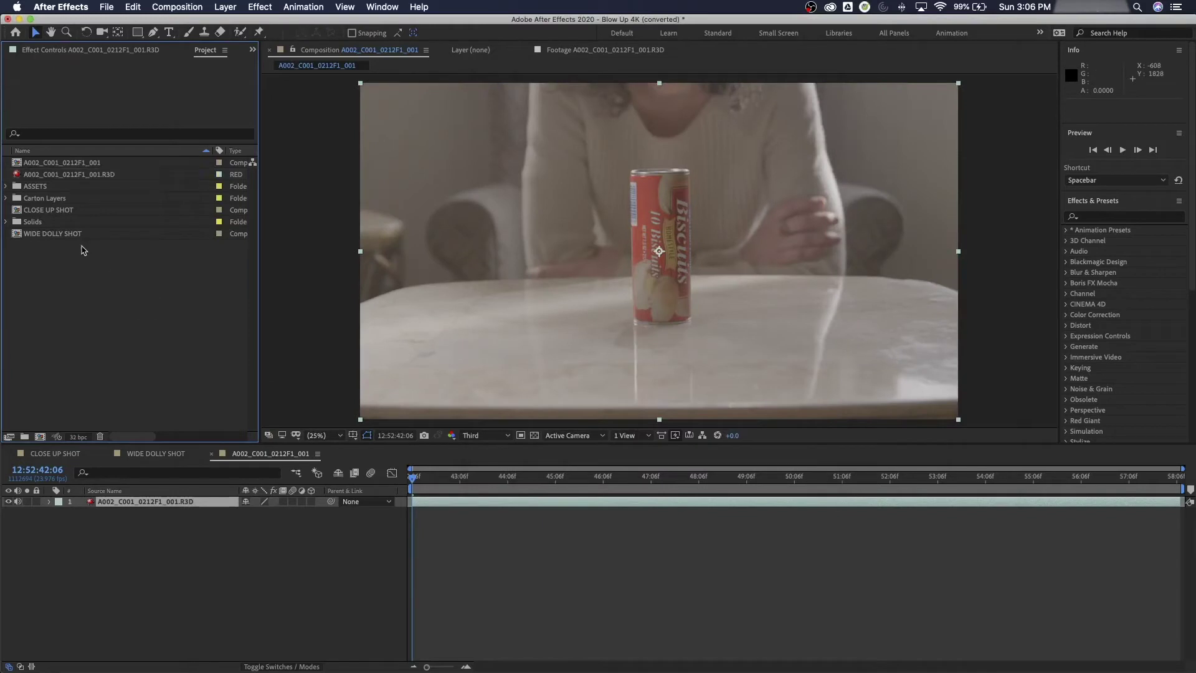
{"action": "left_click", "coordinate": [38, 175]}
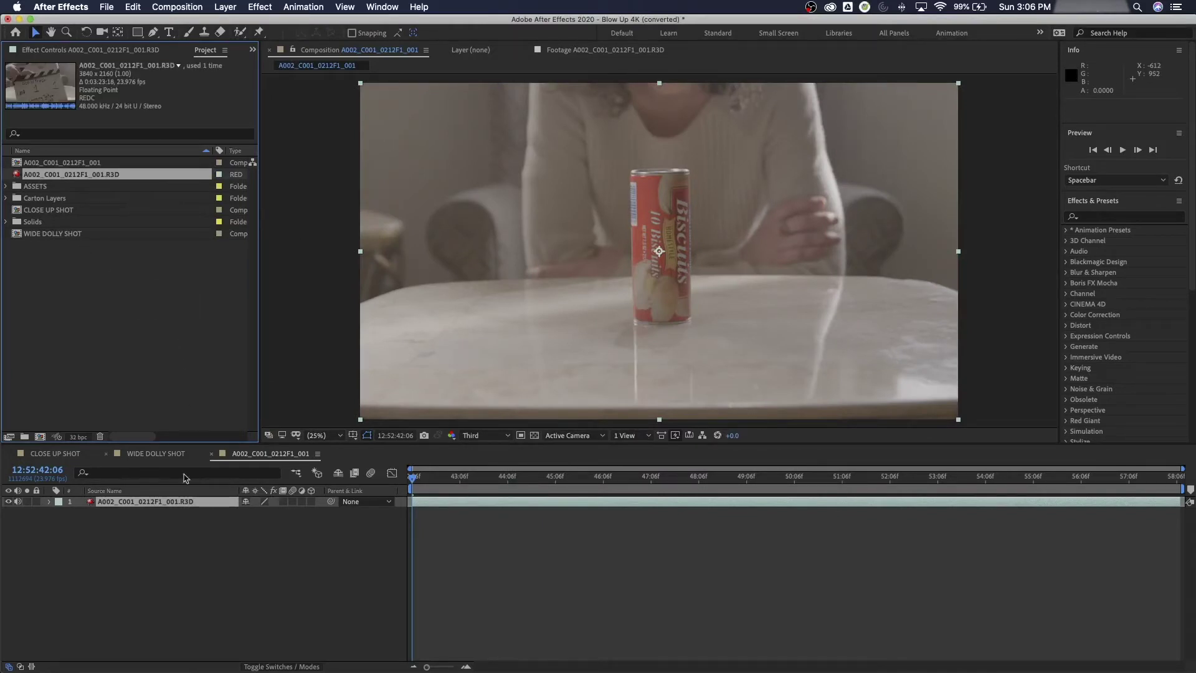
{"action": "left_click", "coordinate": [144, 502]}
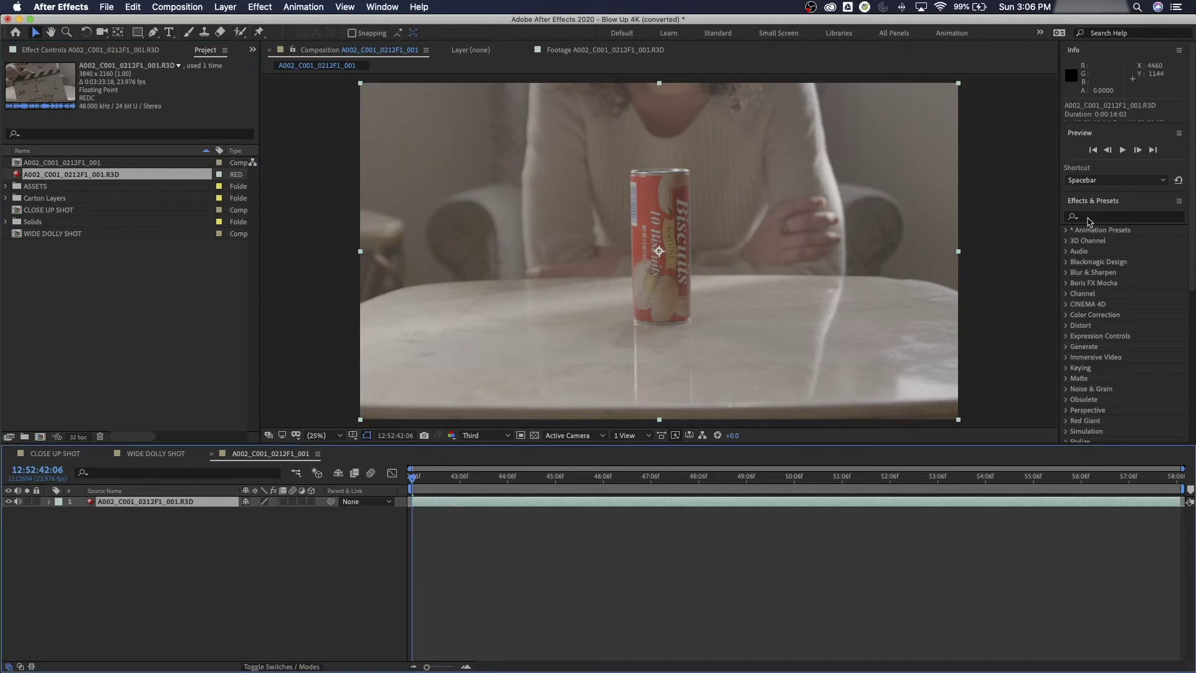
{"action": "key", "text": "super+5"}
{"action": "type", "text": "stabil"}
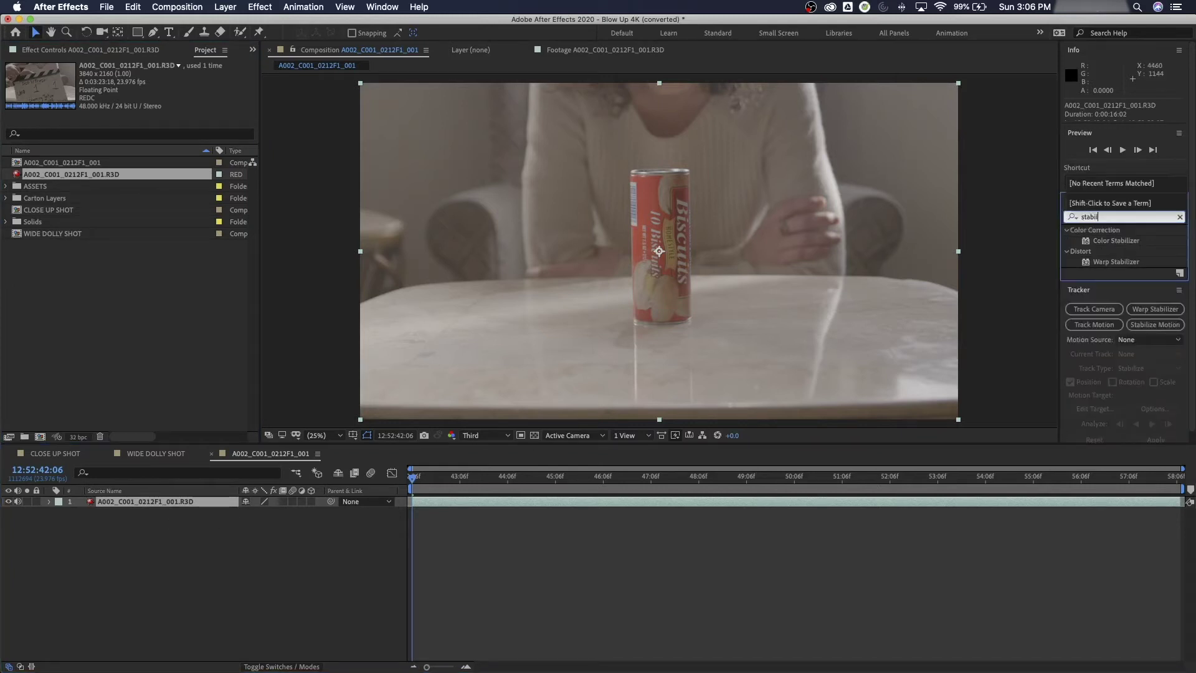
{"action": "left_click_drag", "start_coordinate": [1117, 262], "coordinate": [170, 502]}
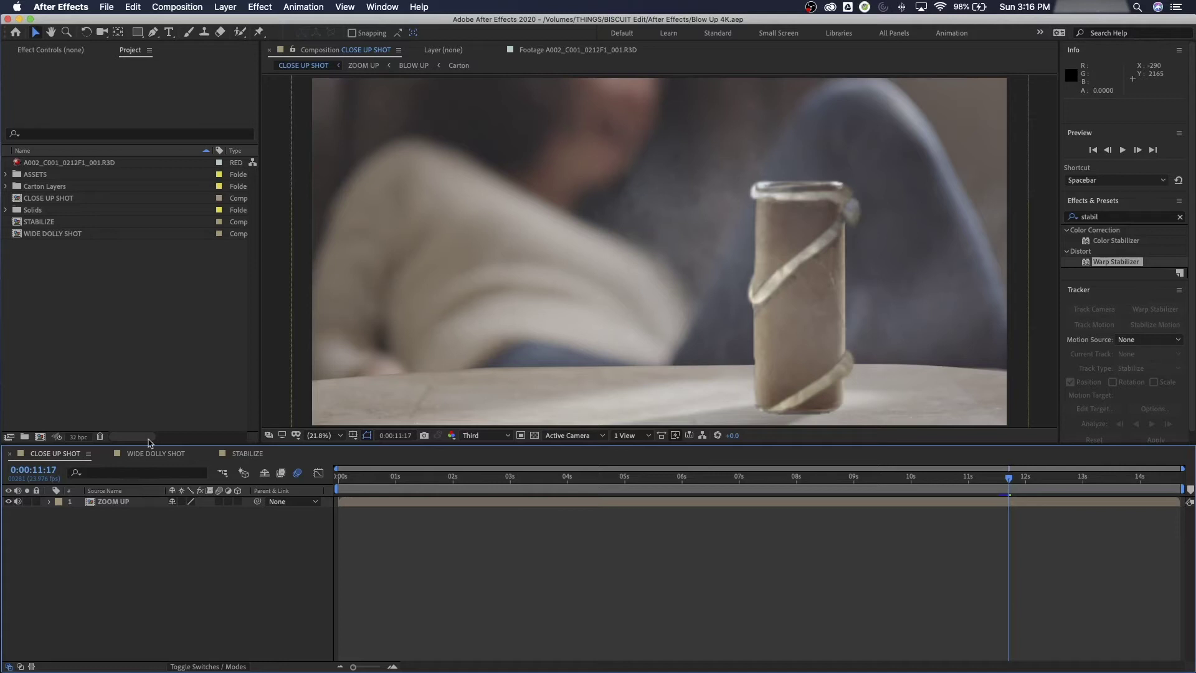
{"action": "left_click", "coordinate": [131, 349]}
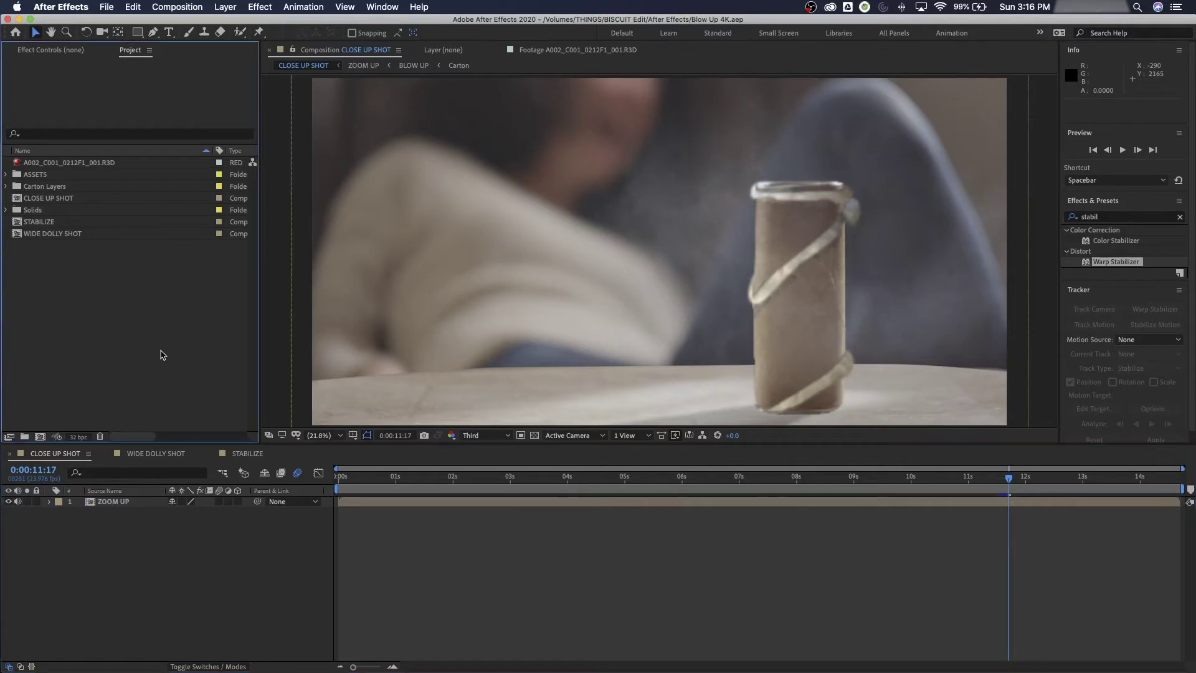